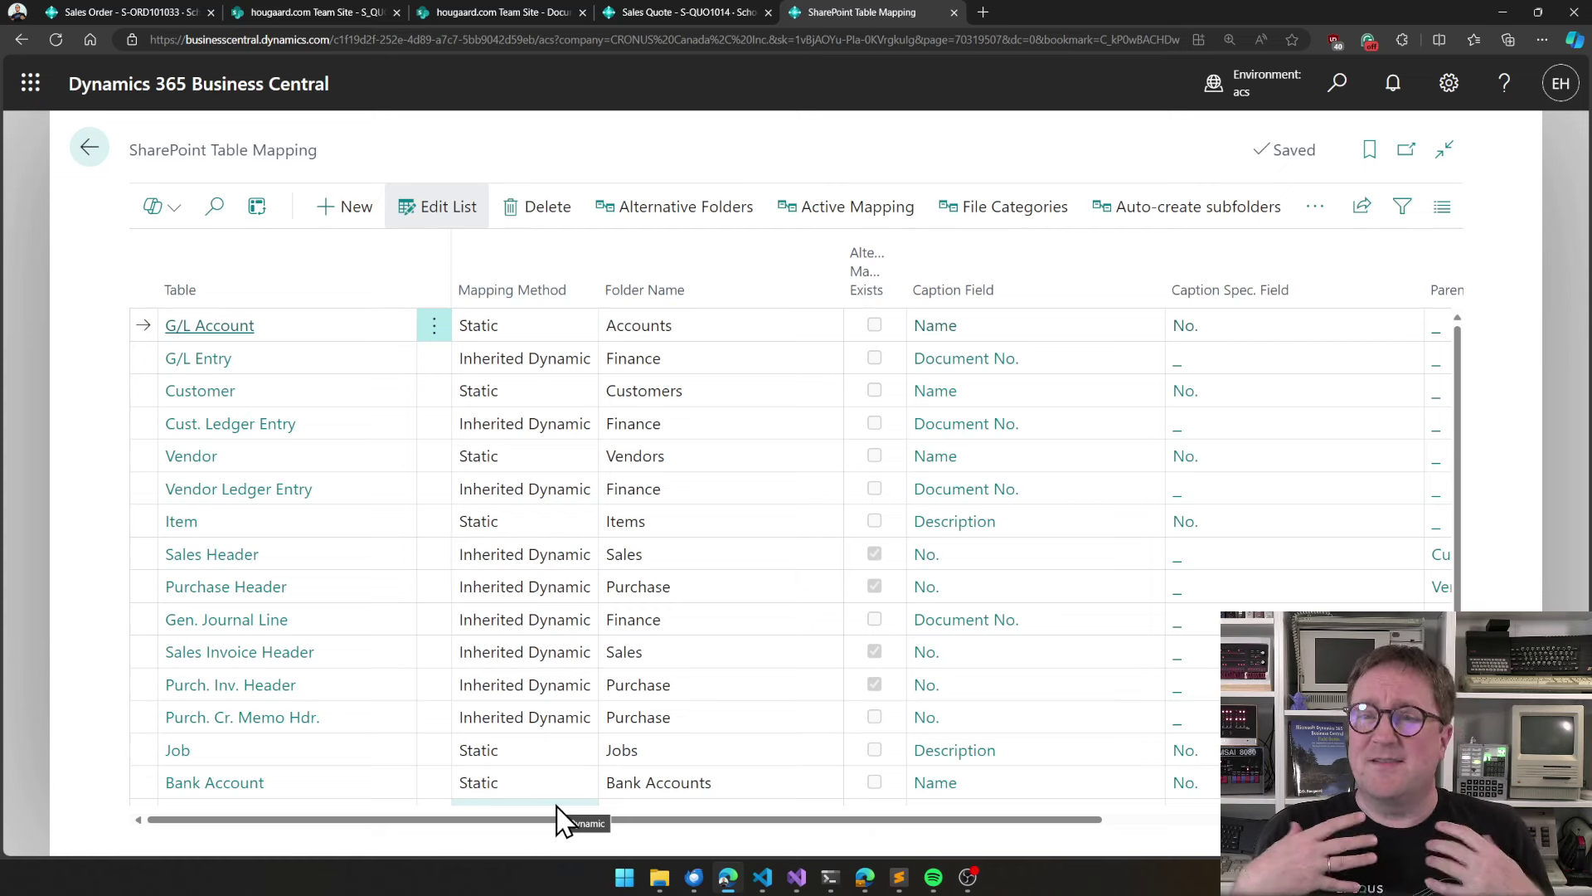
# Examine the mapping methods and folder names set for the Customer table and the other tables in the SharePoint mapping list
pyautogui.click(146, 397)
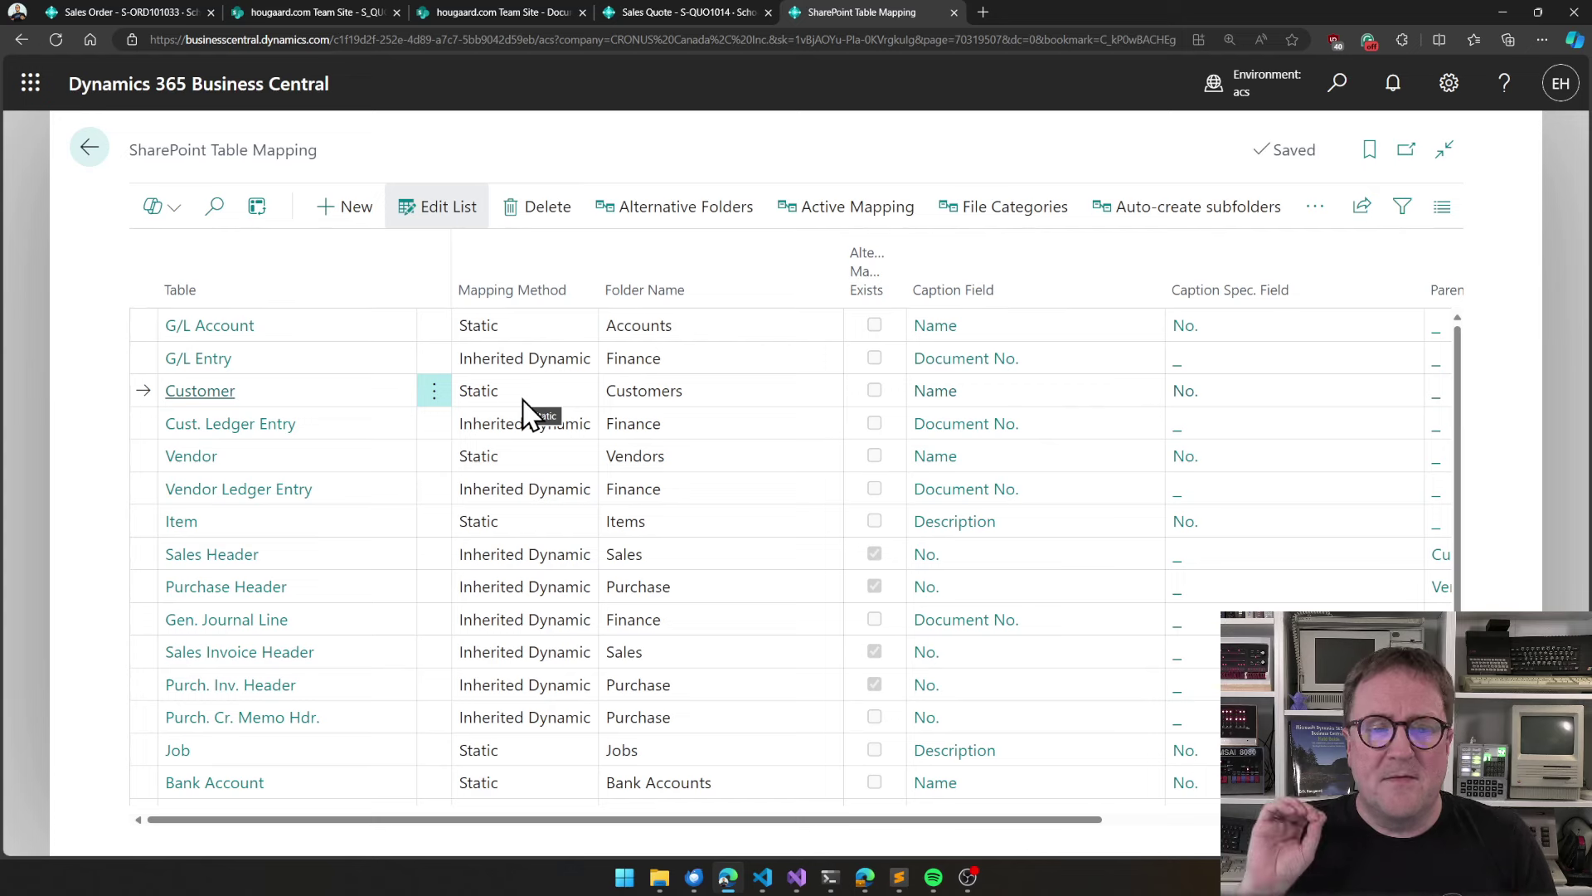
pyautogui.scroll(-3, 524, 497)
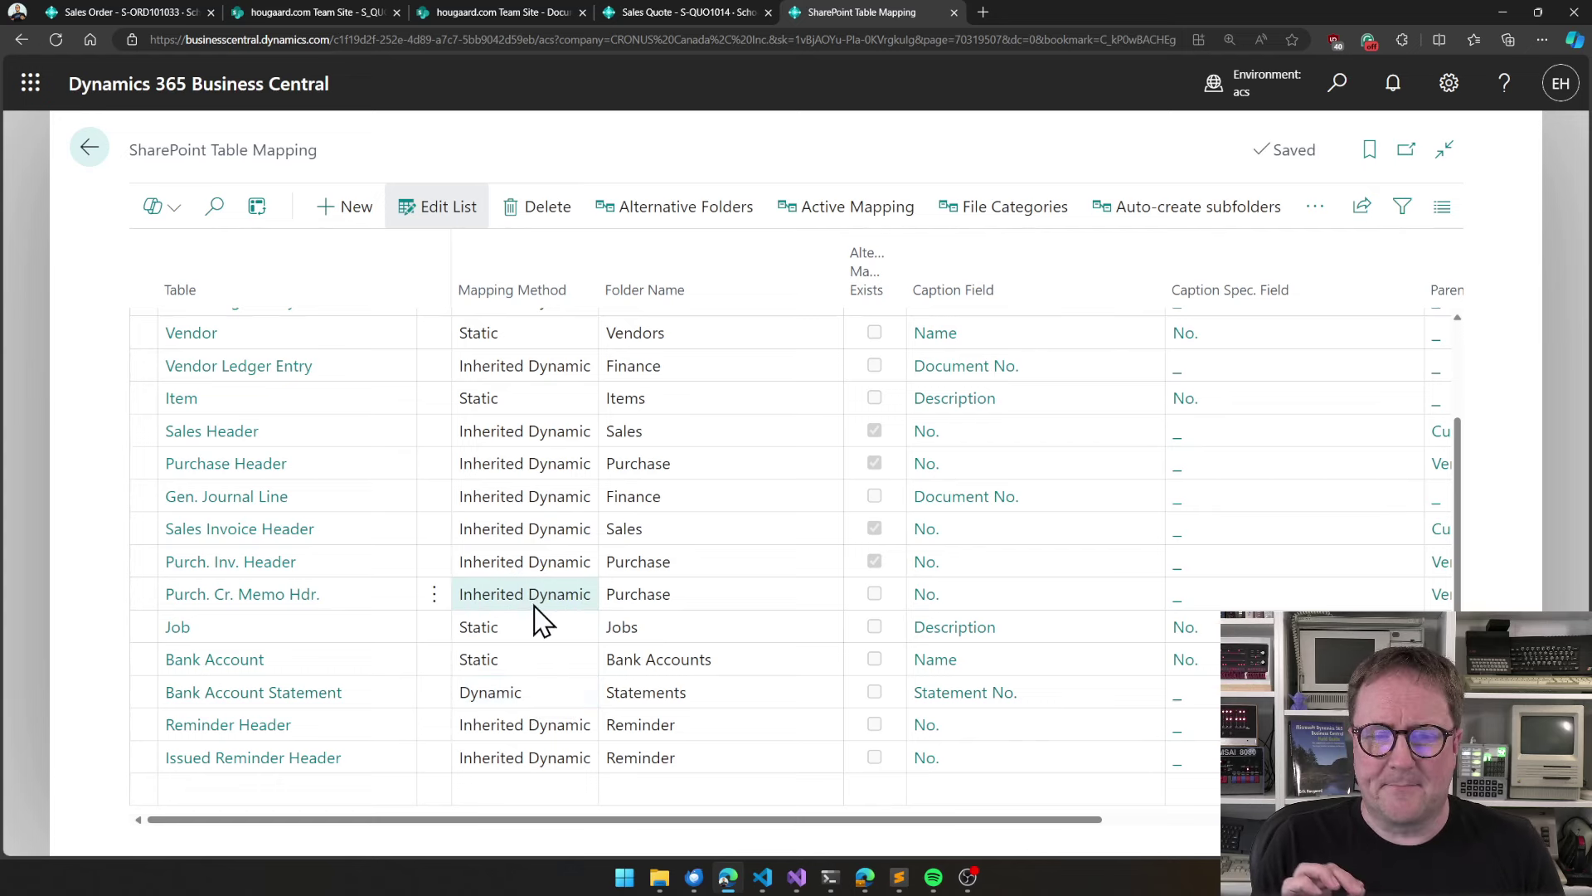
pyautogui.scroll(3, 528, 544)
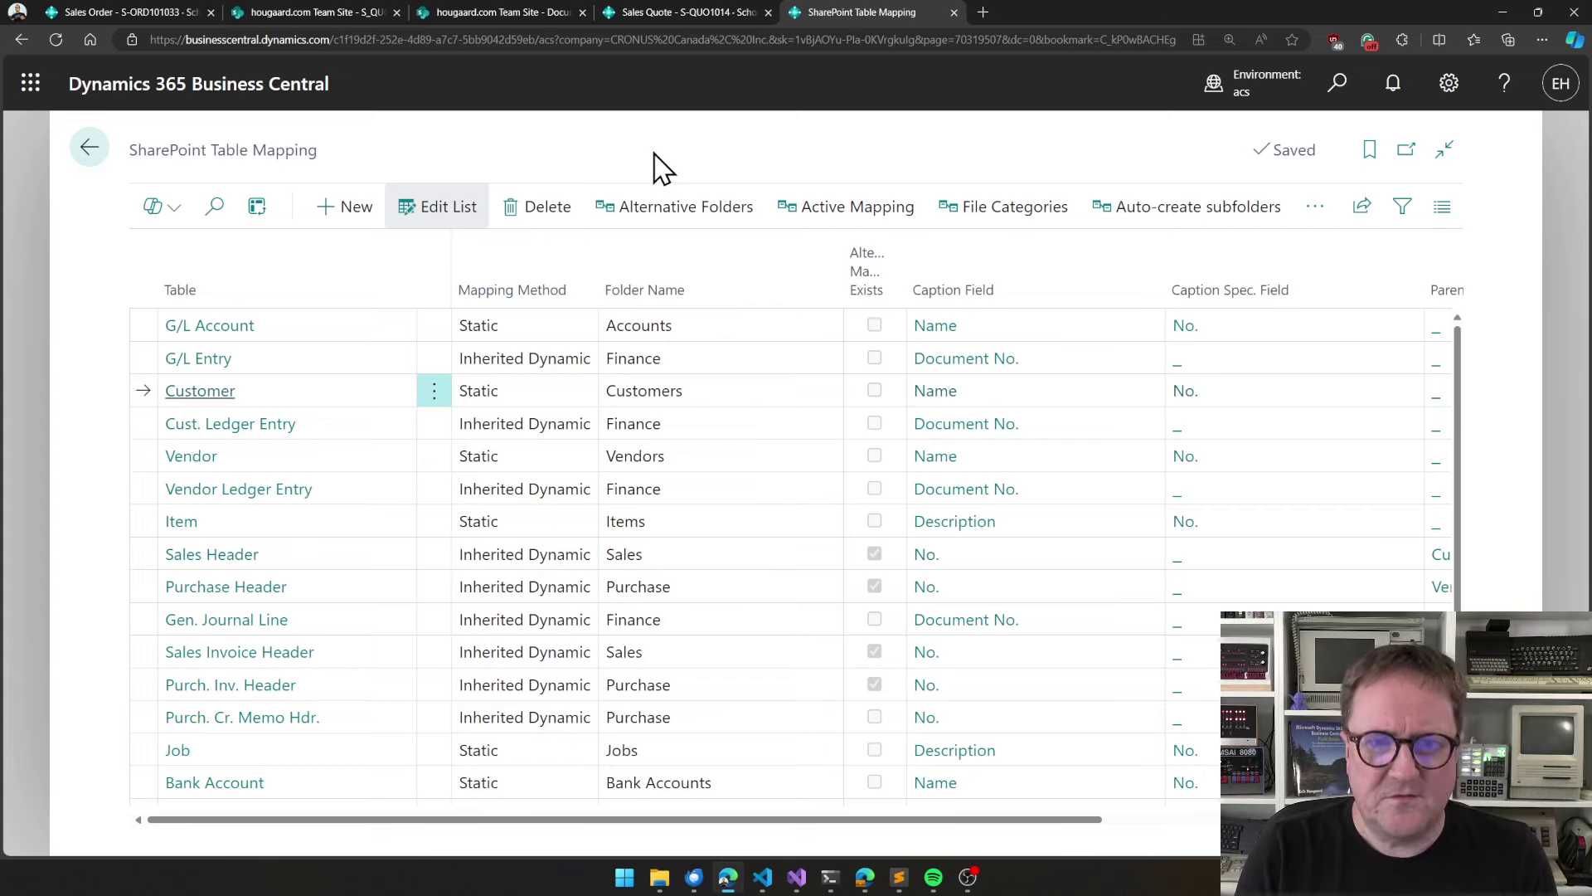
# Create a new sales quote for School of Fine Art (acs) from the Sales Quotes list by entering its customer number
pyautogui.hotkey('alt', 'q')
pyautogui.write('sales quote')
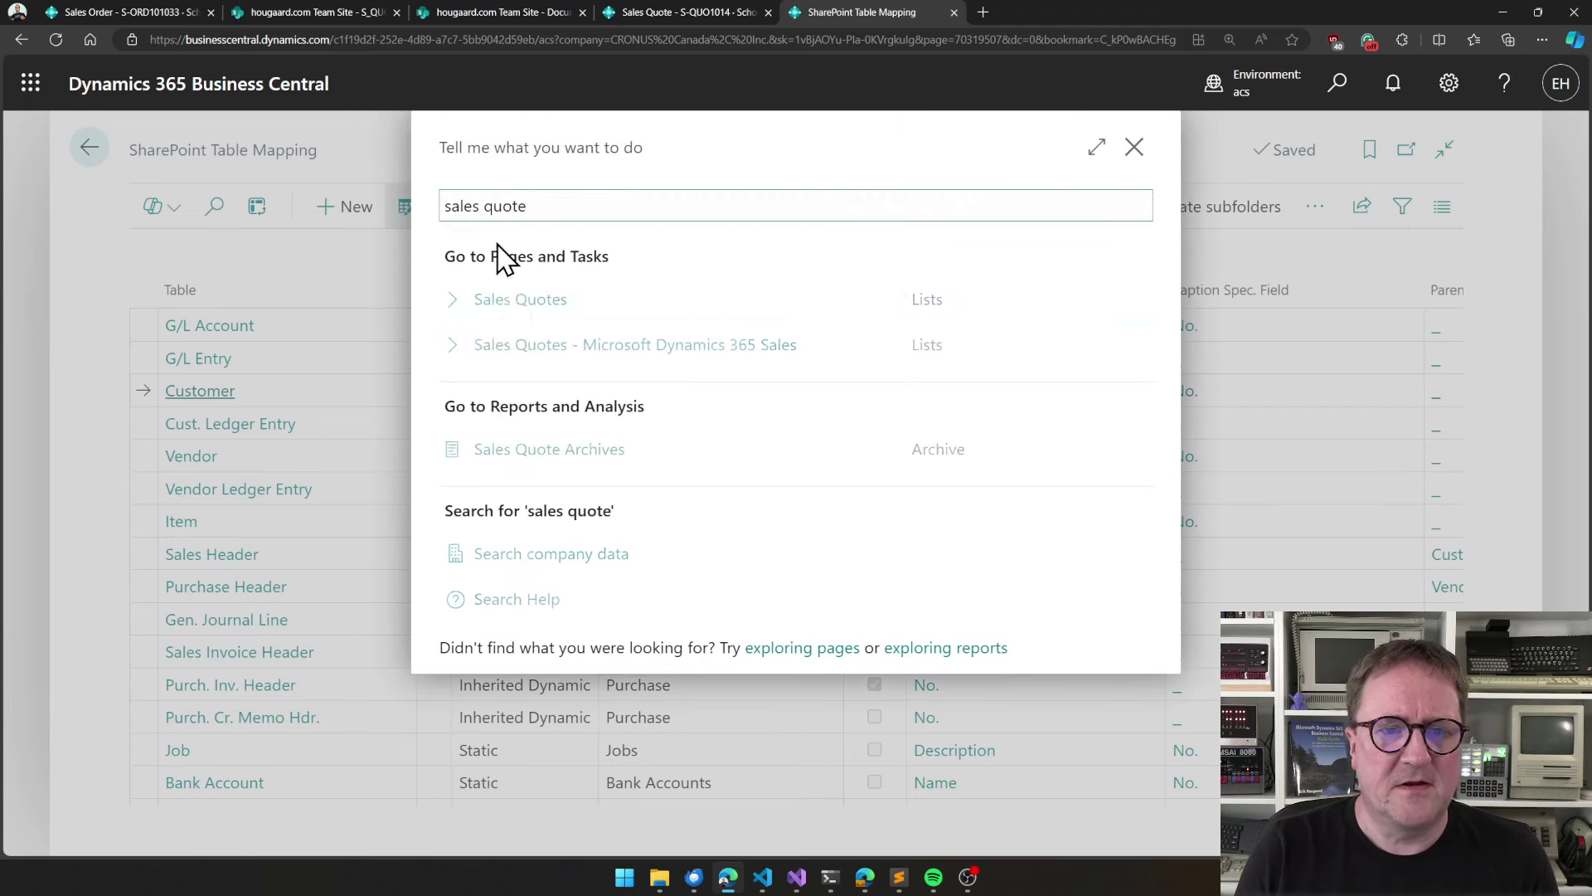
pyautogui.click(512, 307)
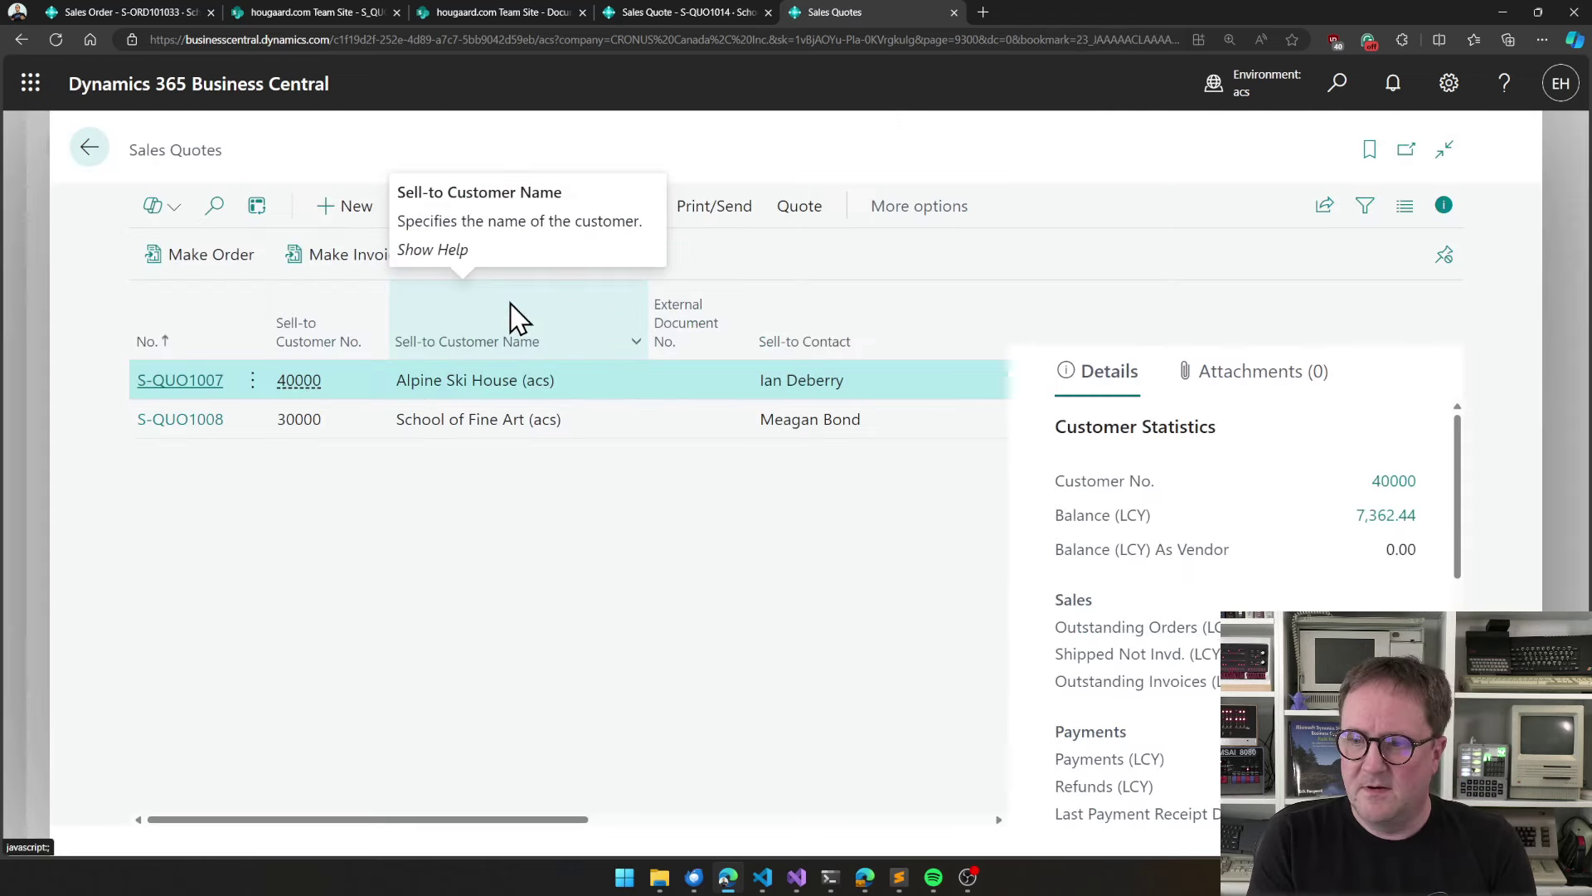
pyautogui.click(366, 211)
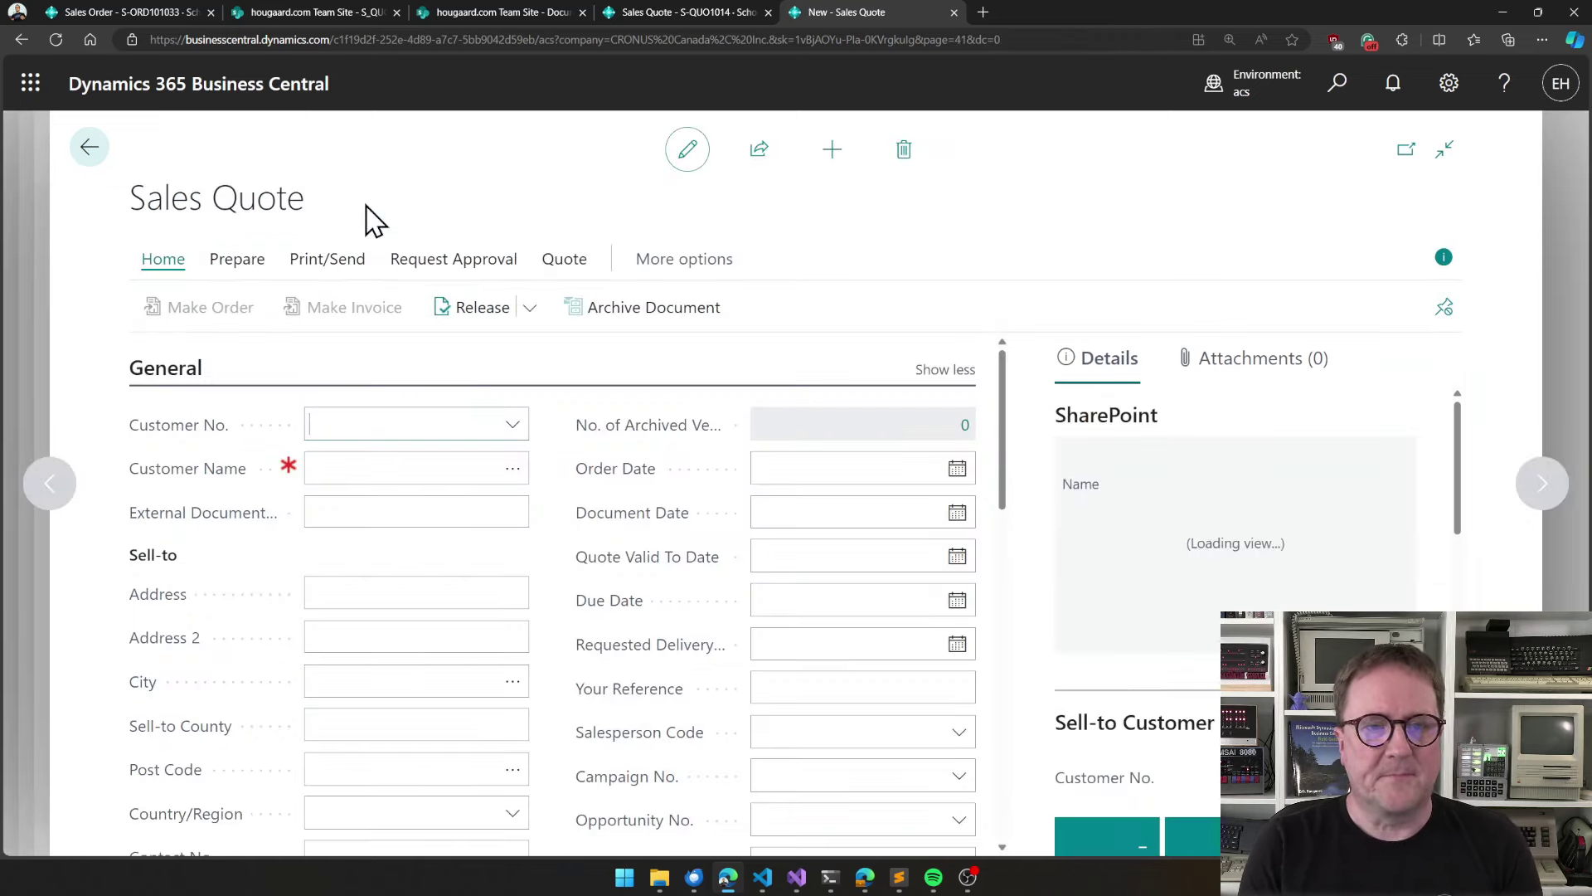
pyautogui.write('30000')
pyautogui.press('Tab')
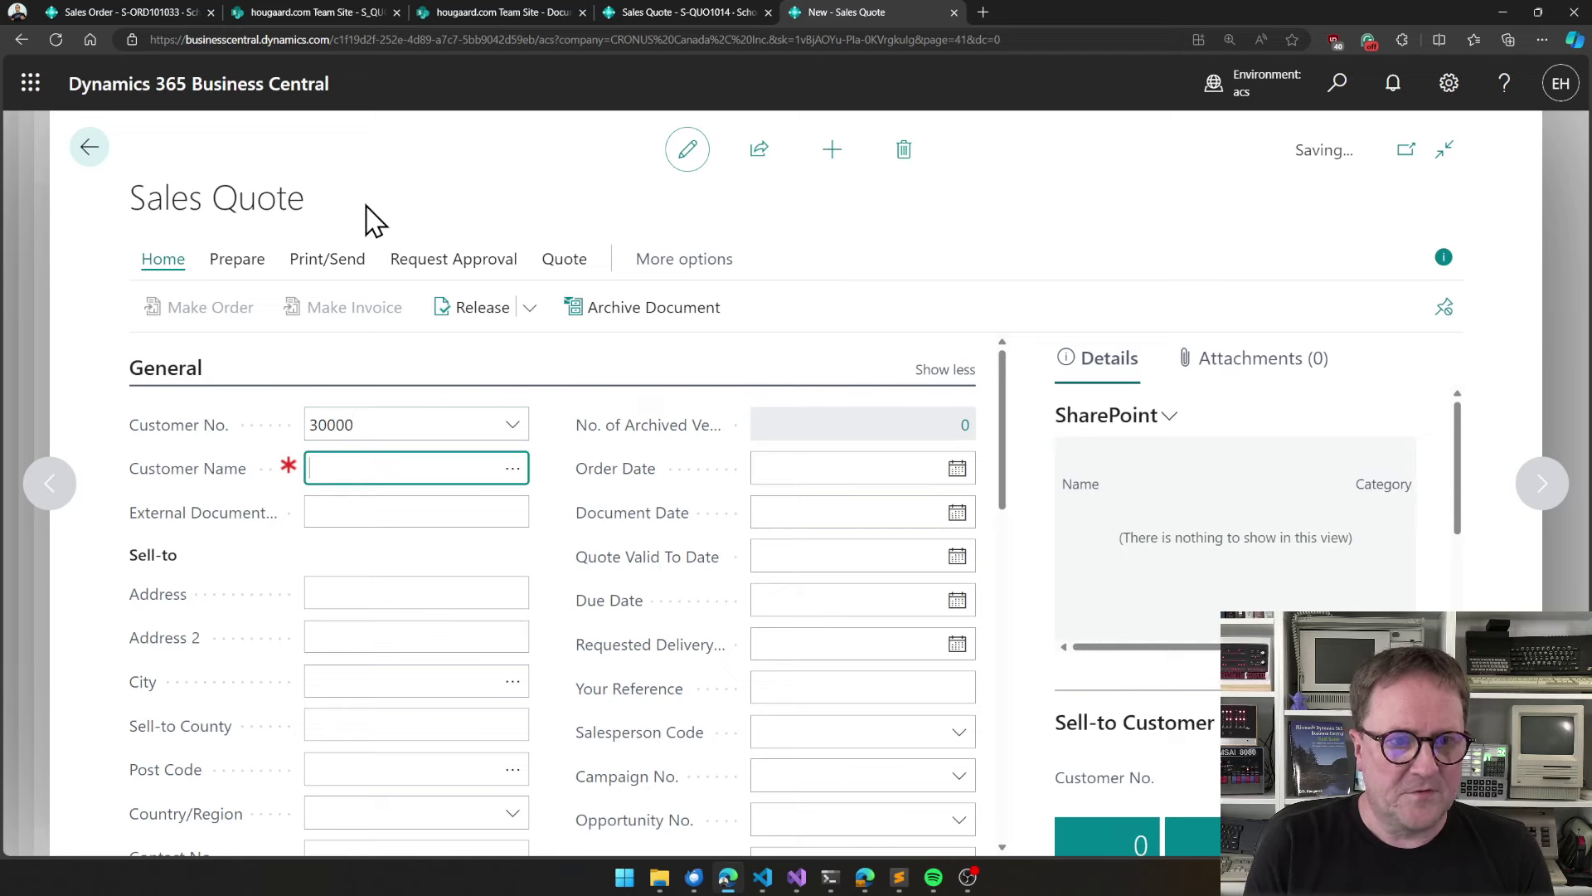
# Filter the item number lookup on the quote's first line by 19
pyautogui.scroll(-8, 428, 535)
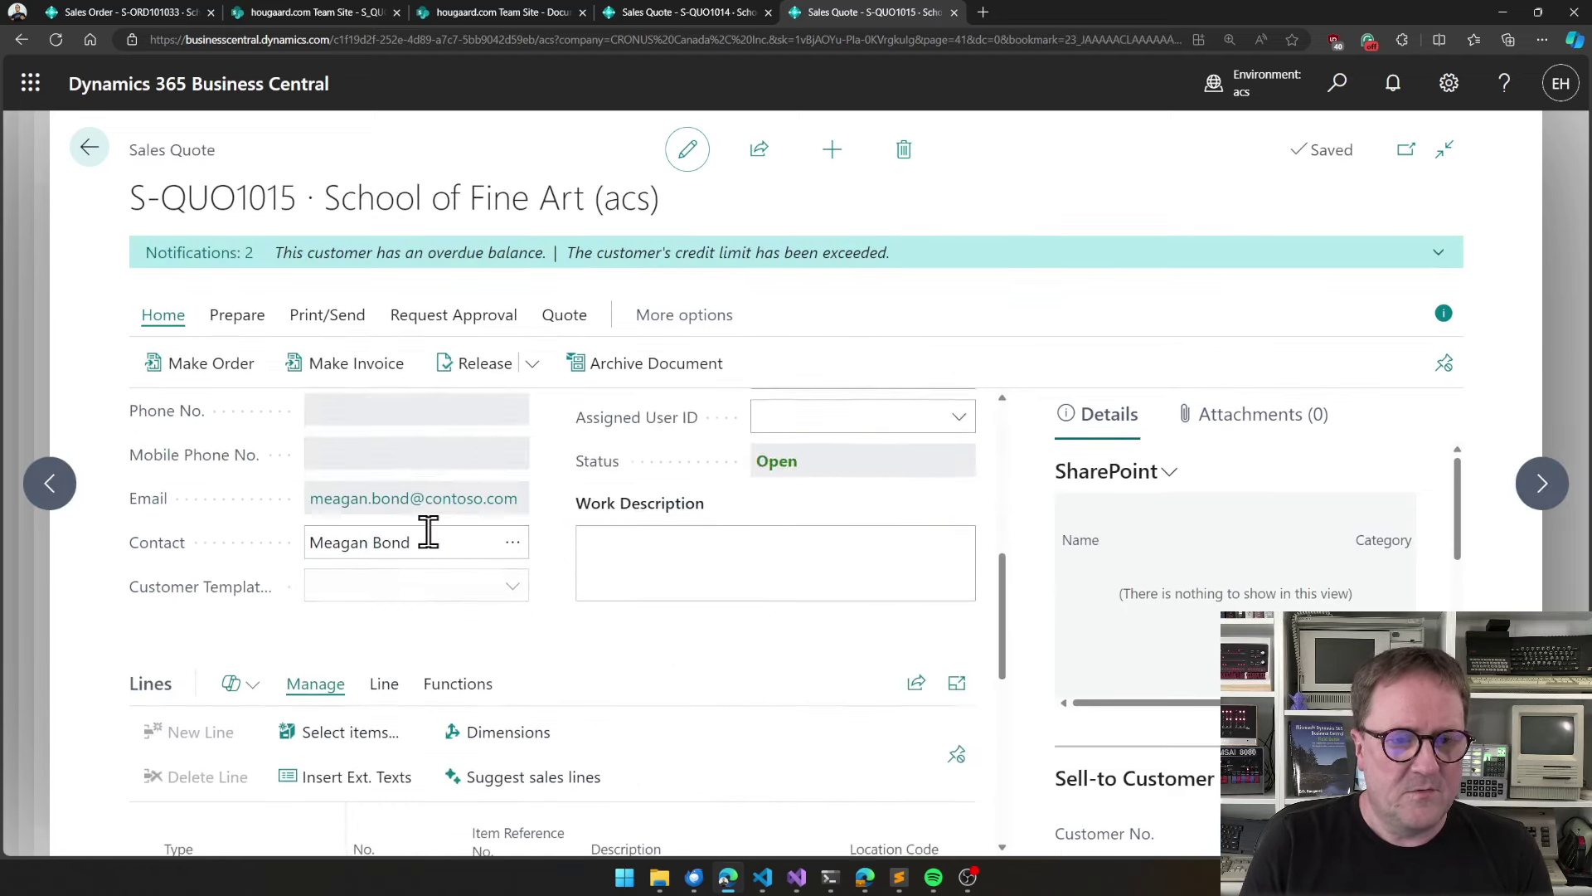
pyautogui.scroll(-2, 429, 548)
pyautogui.click(407, 567)
pyautogui.write('19')
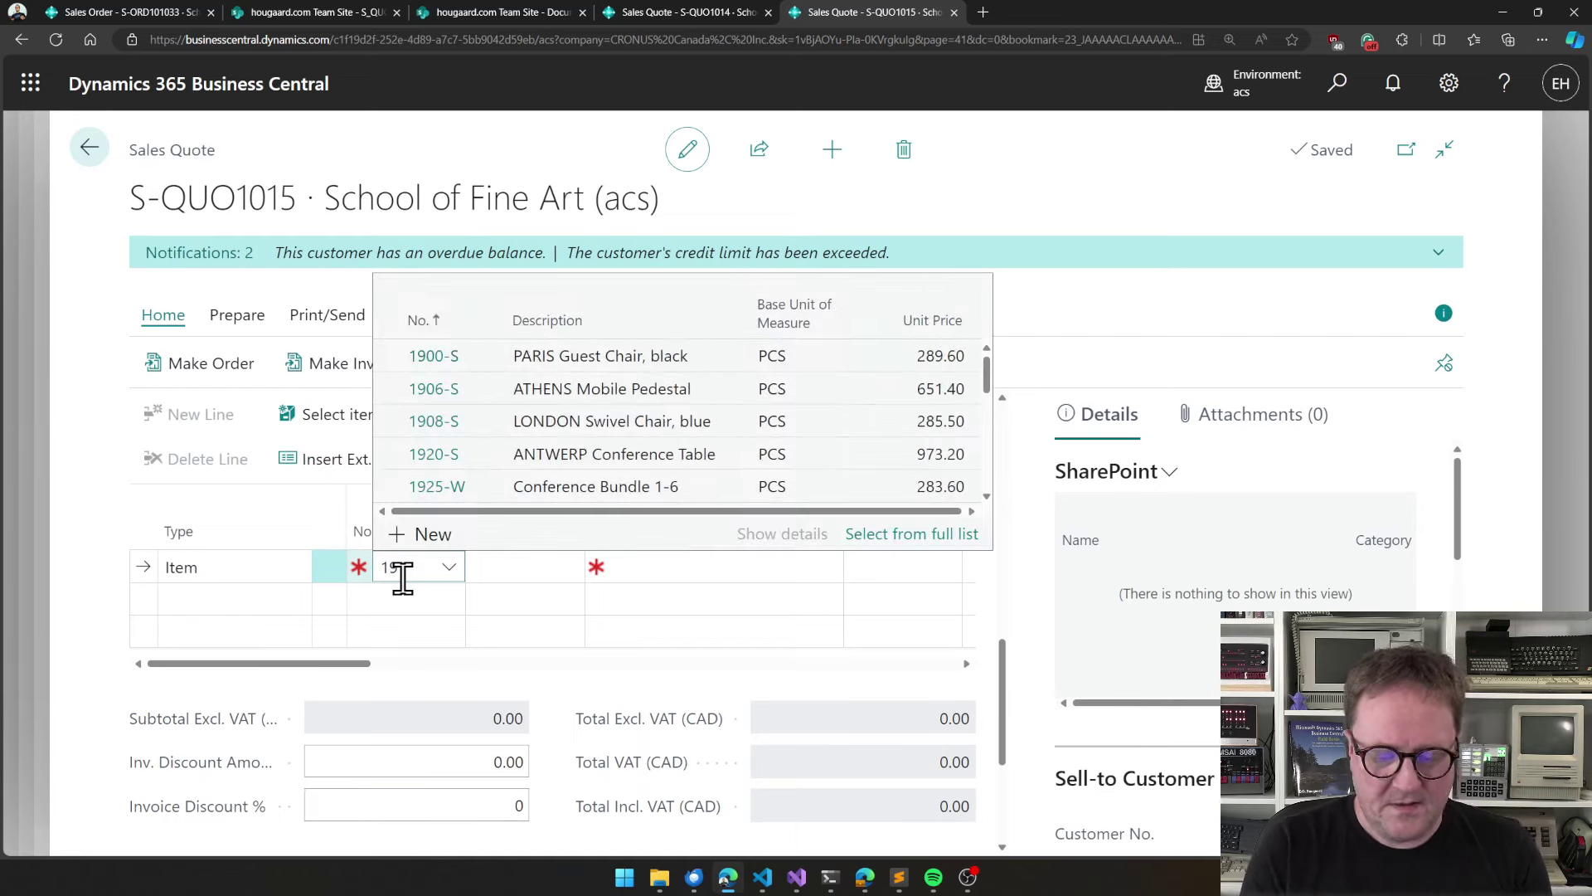
pyautogui.write('53')
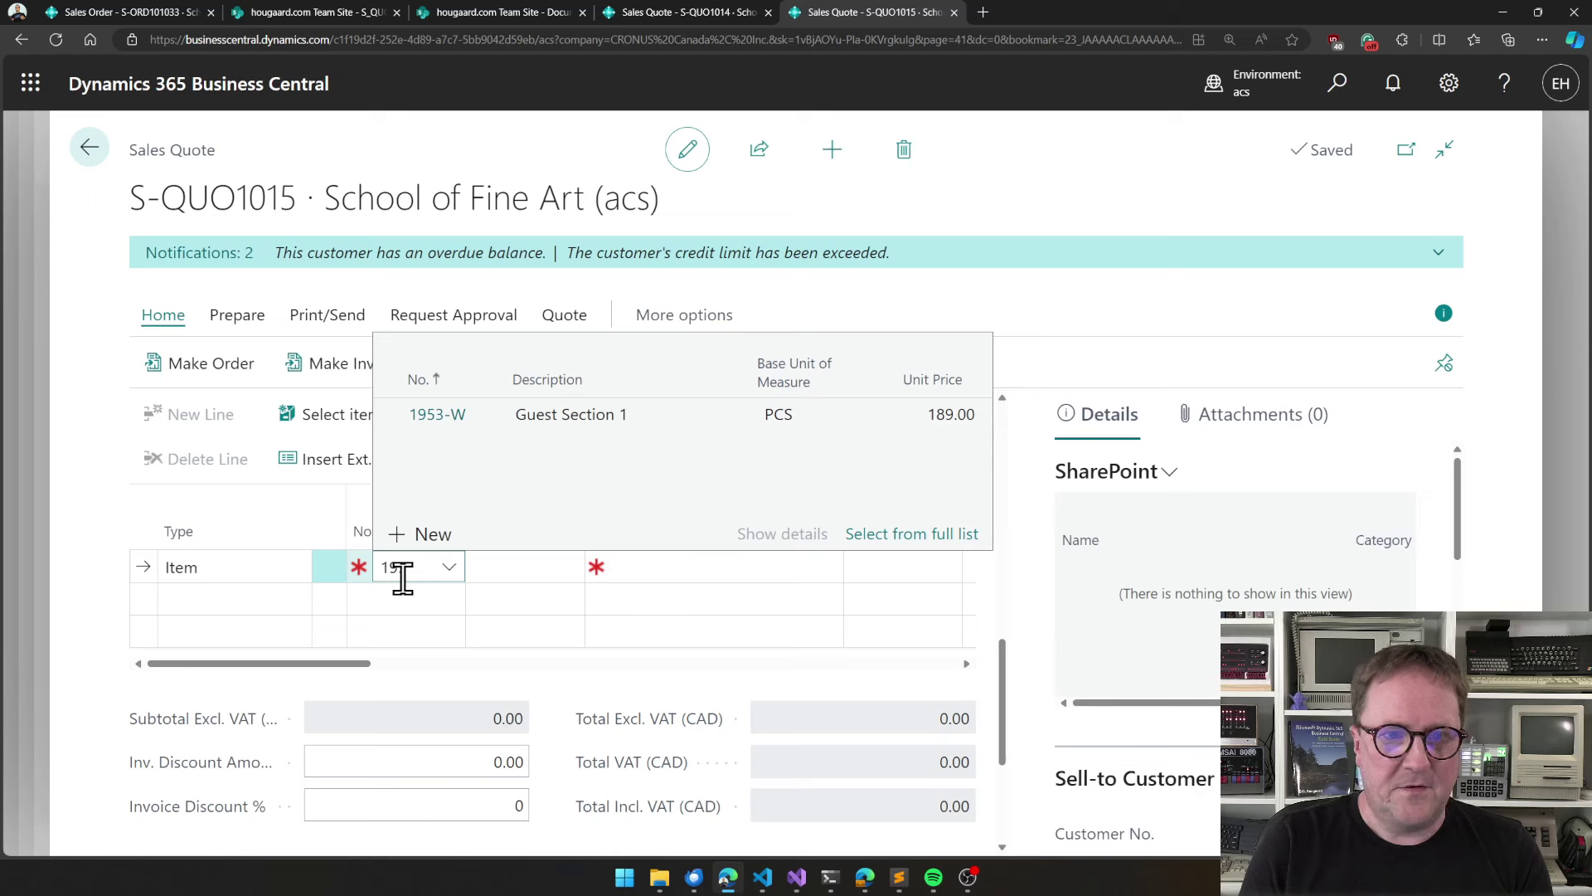
pyautogui.press('BackSpace')
pyautogui.press('BackSpace')
pyautogui.write('3')
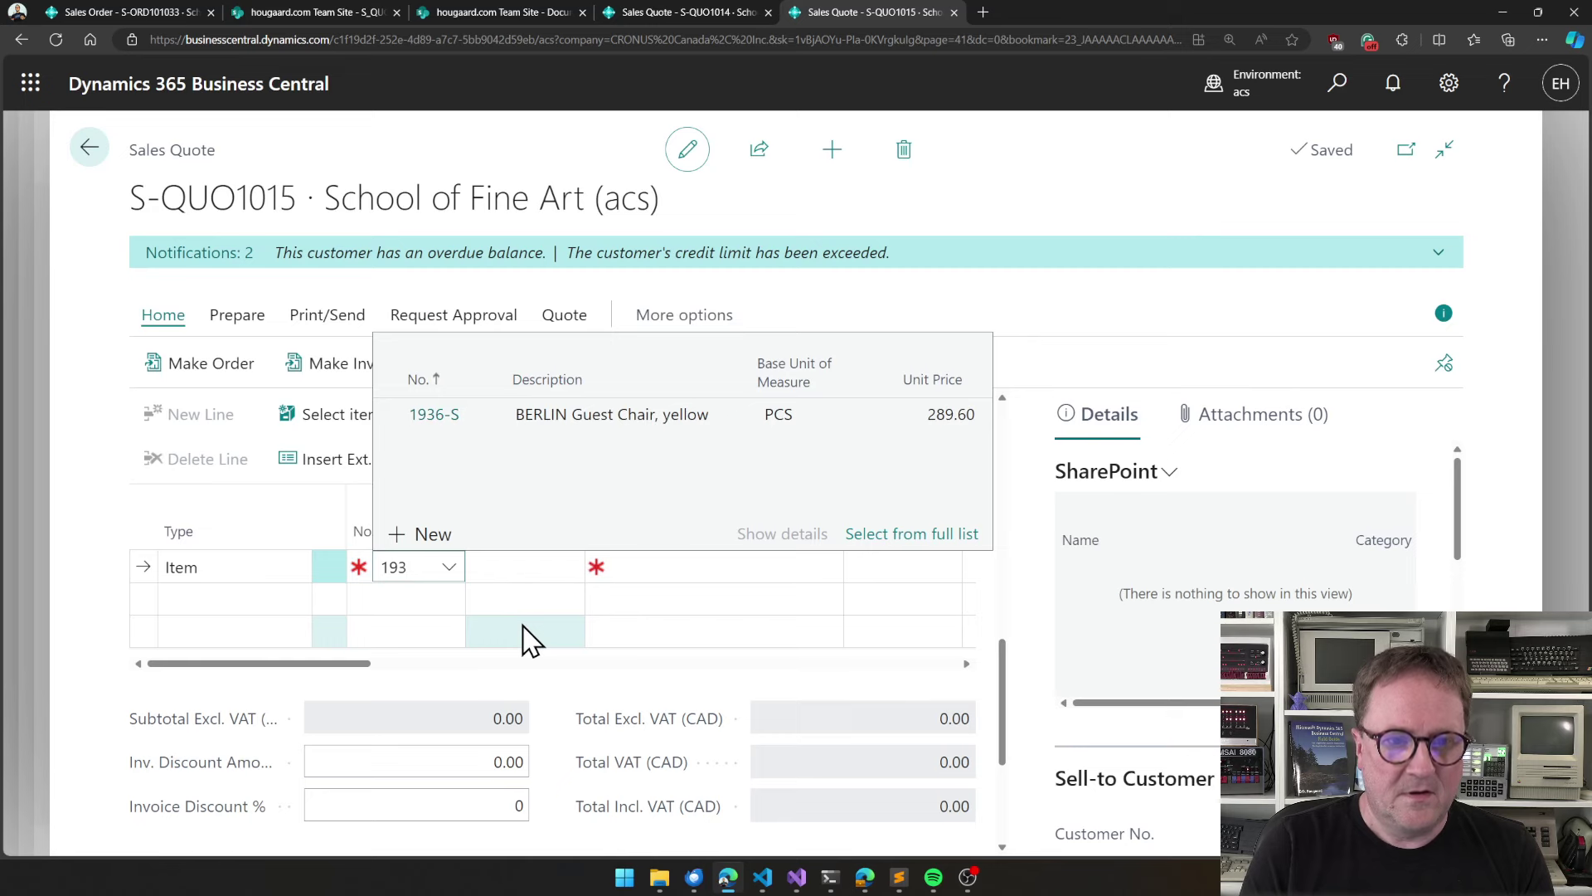
pyautogui.write('6')
pyautogui.press('BackSpace')
pyautogui.press('BackSpace')
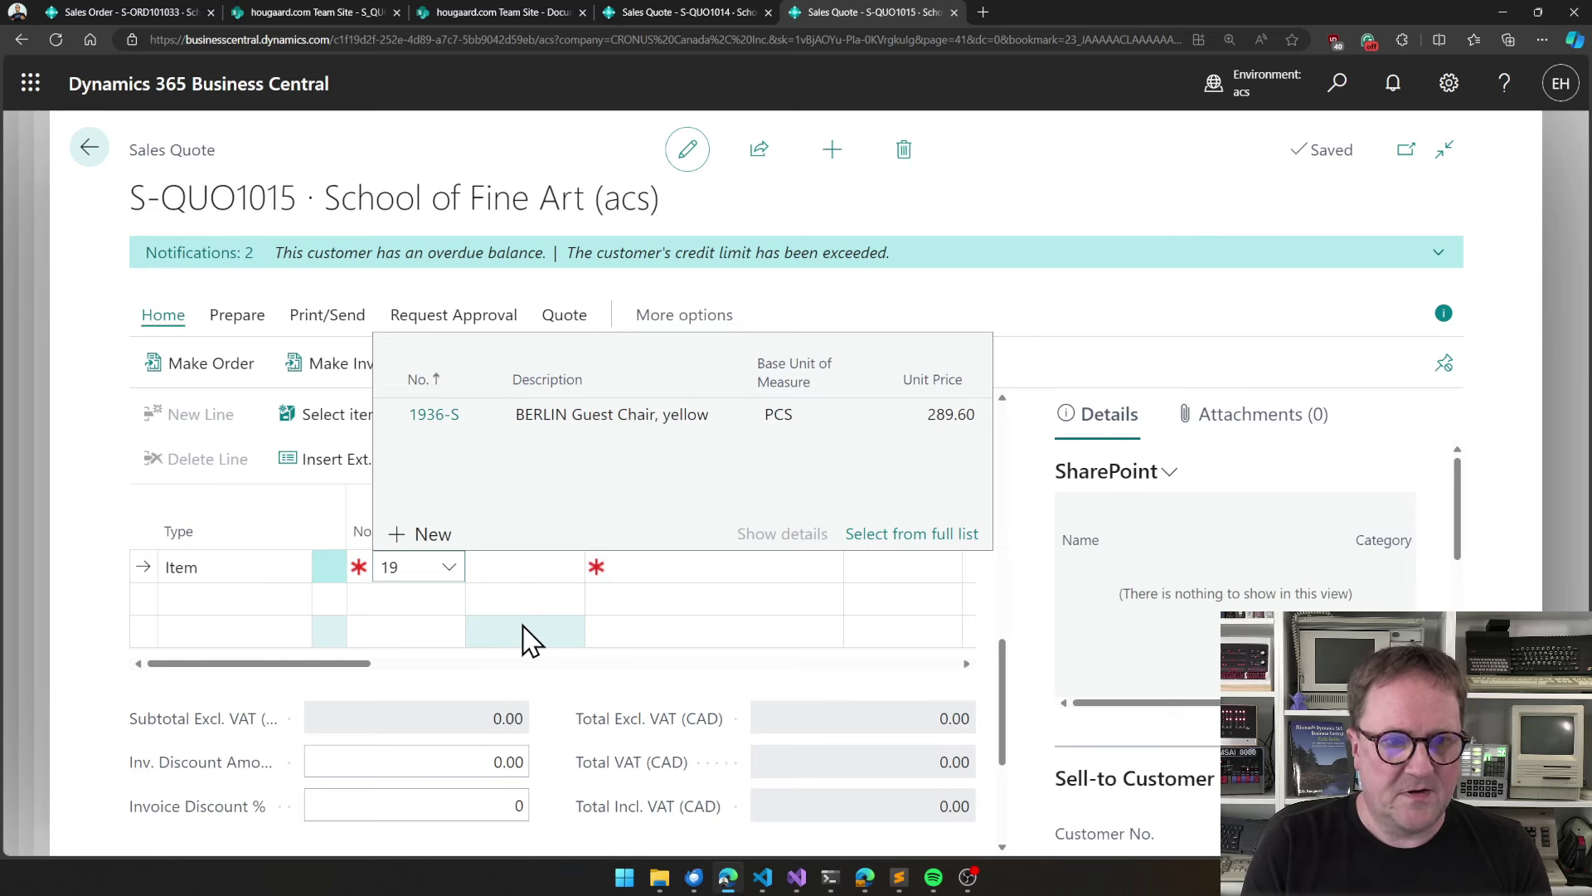
# Narrow the item lookup to 192, choose item 1928-S AMSTERDAM Lamp for the line, and set its quantity to 1
pyautogui.write('2')
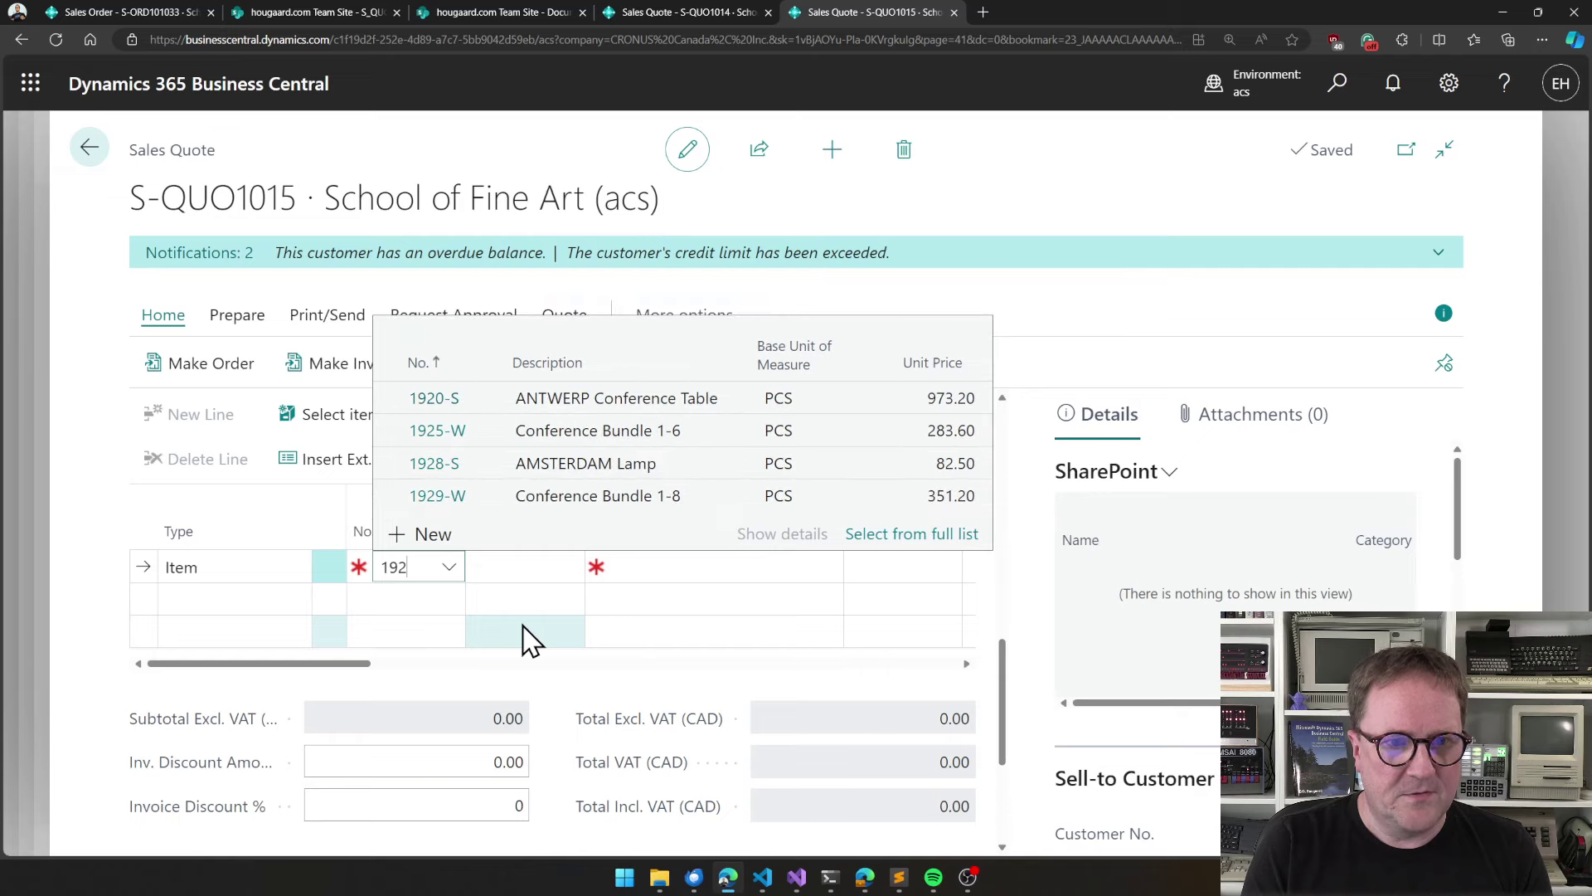
pyautogui.click(437, 463)
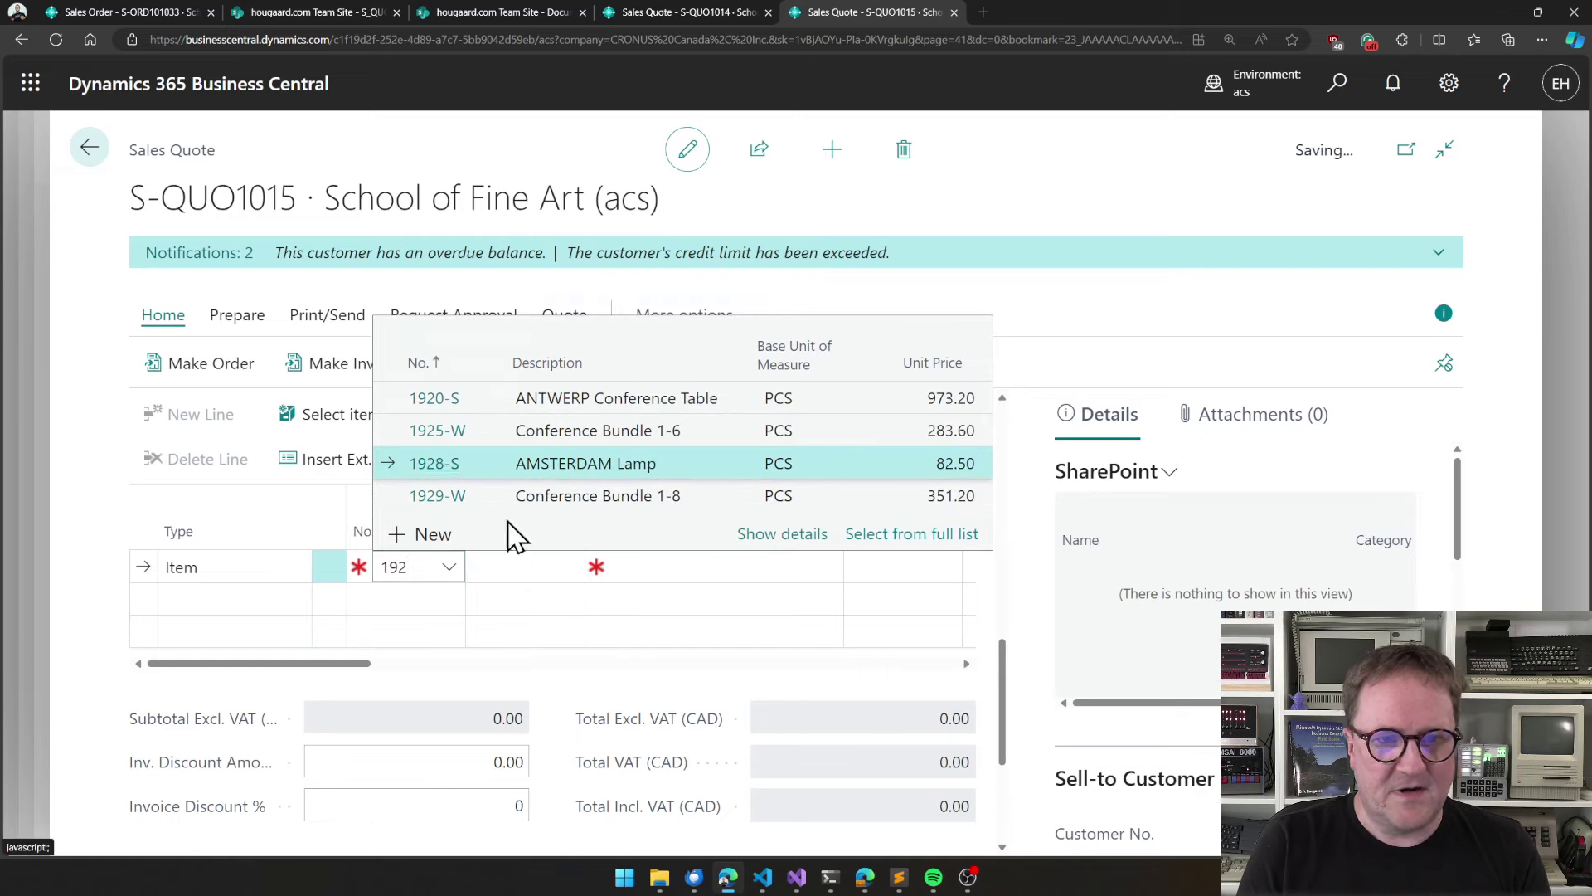
pyautogui.press('Return')
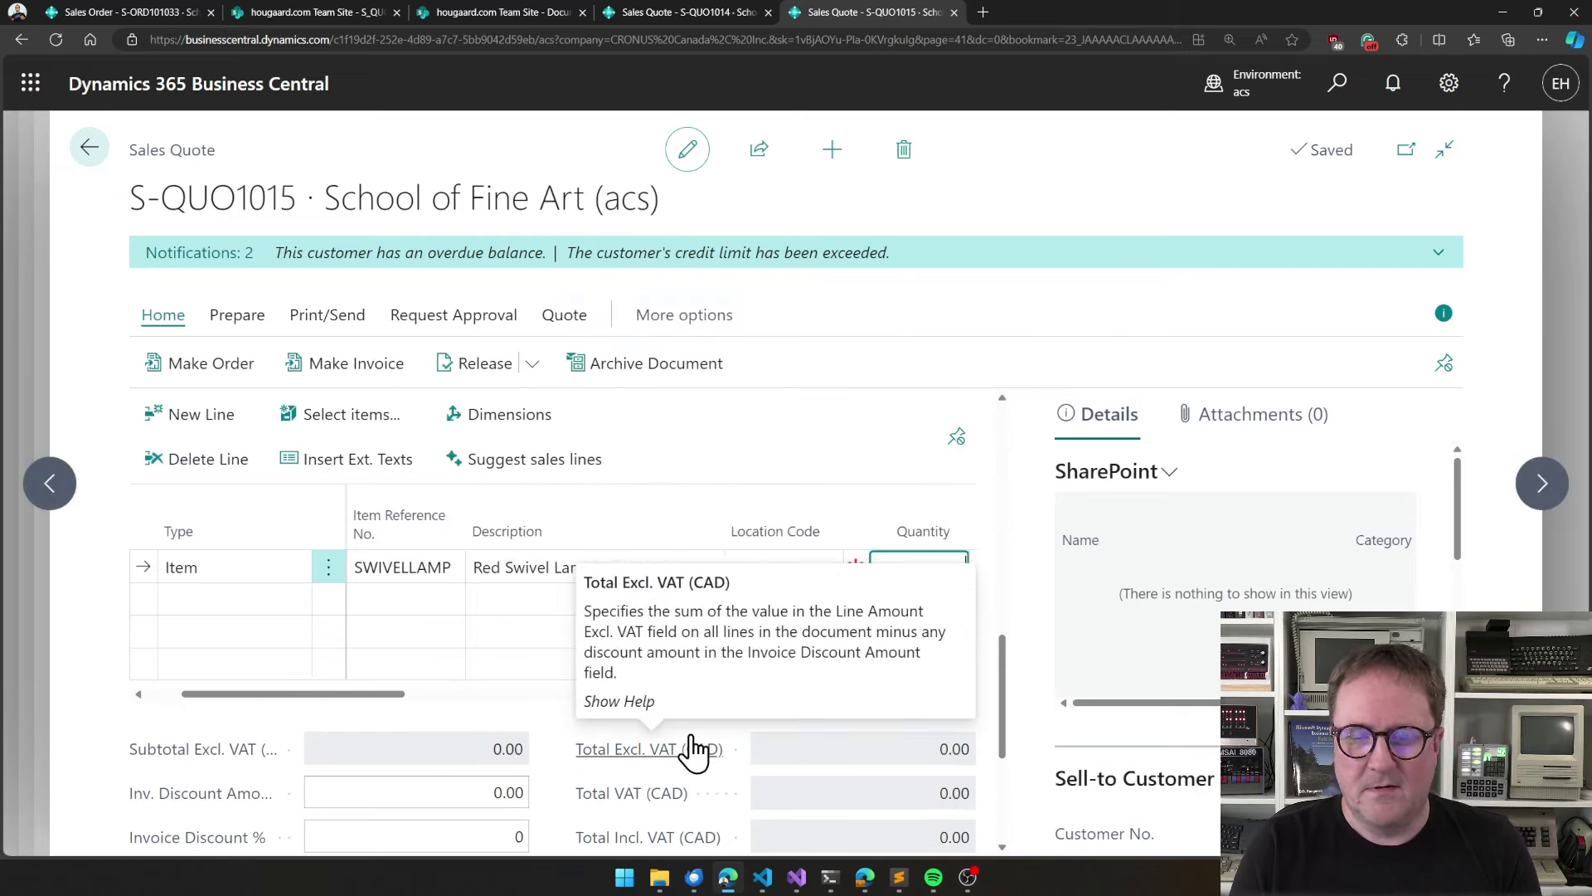
pyautogui.write('1')
pyautogui.press('Return')
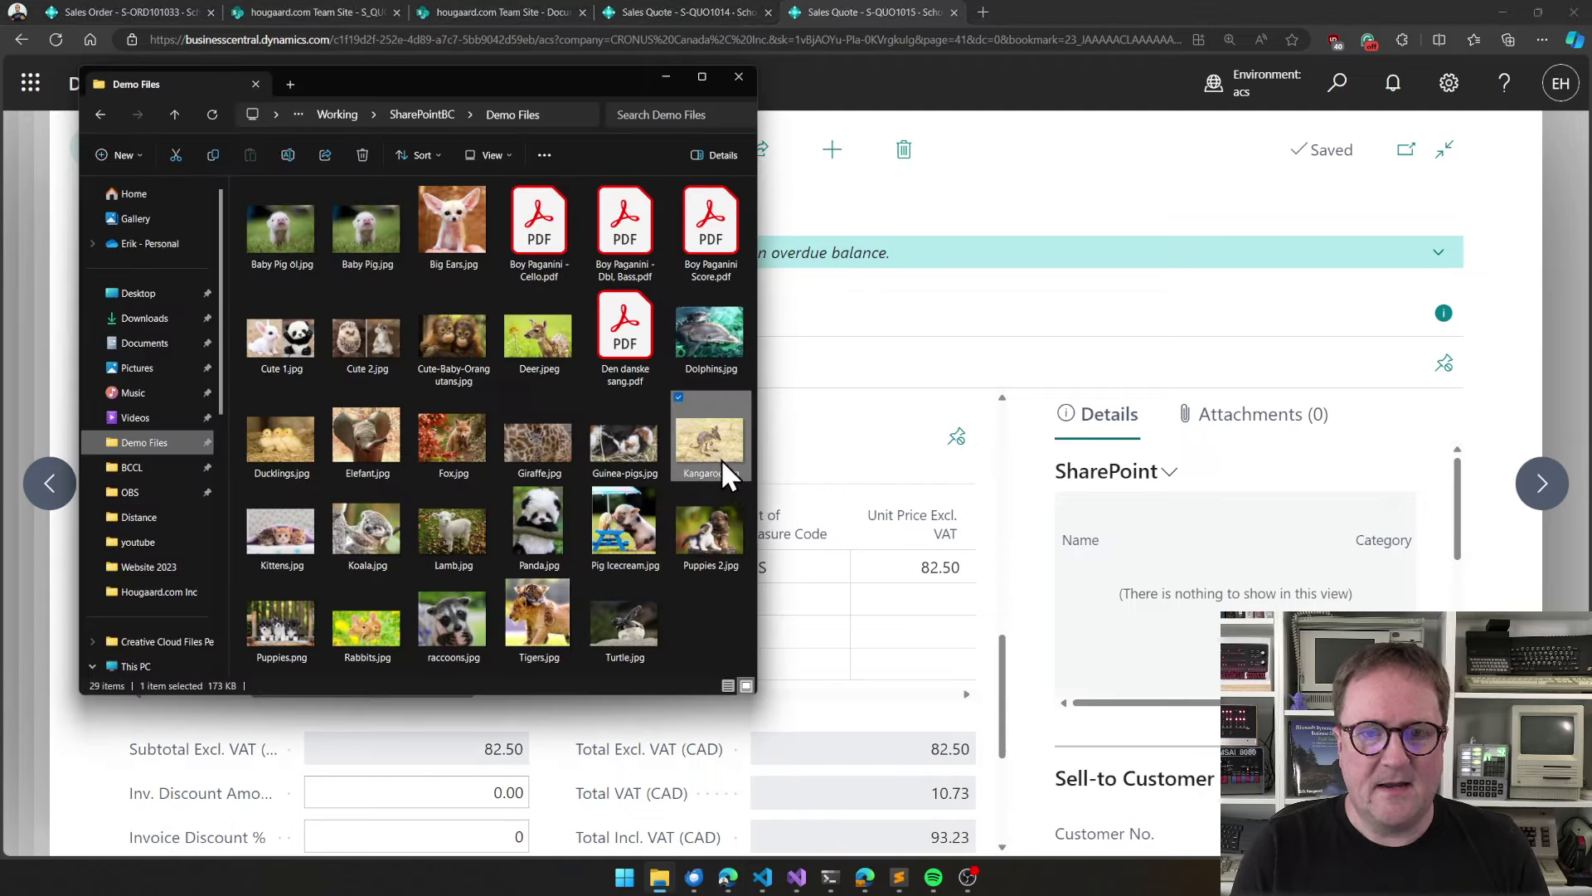
# Upload Kangaroo.jpg from the Demo Files folder to the quote's SharePoint files, and convert the quote to a sales order, opening the new order
pyautogui.moveTo(722, 456); pyautogui.dragTo(1265, 605)
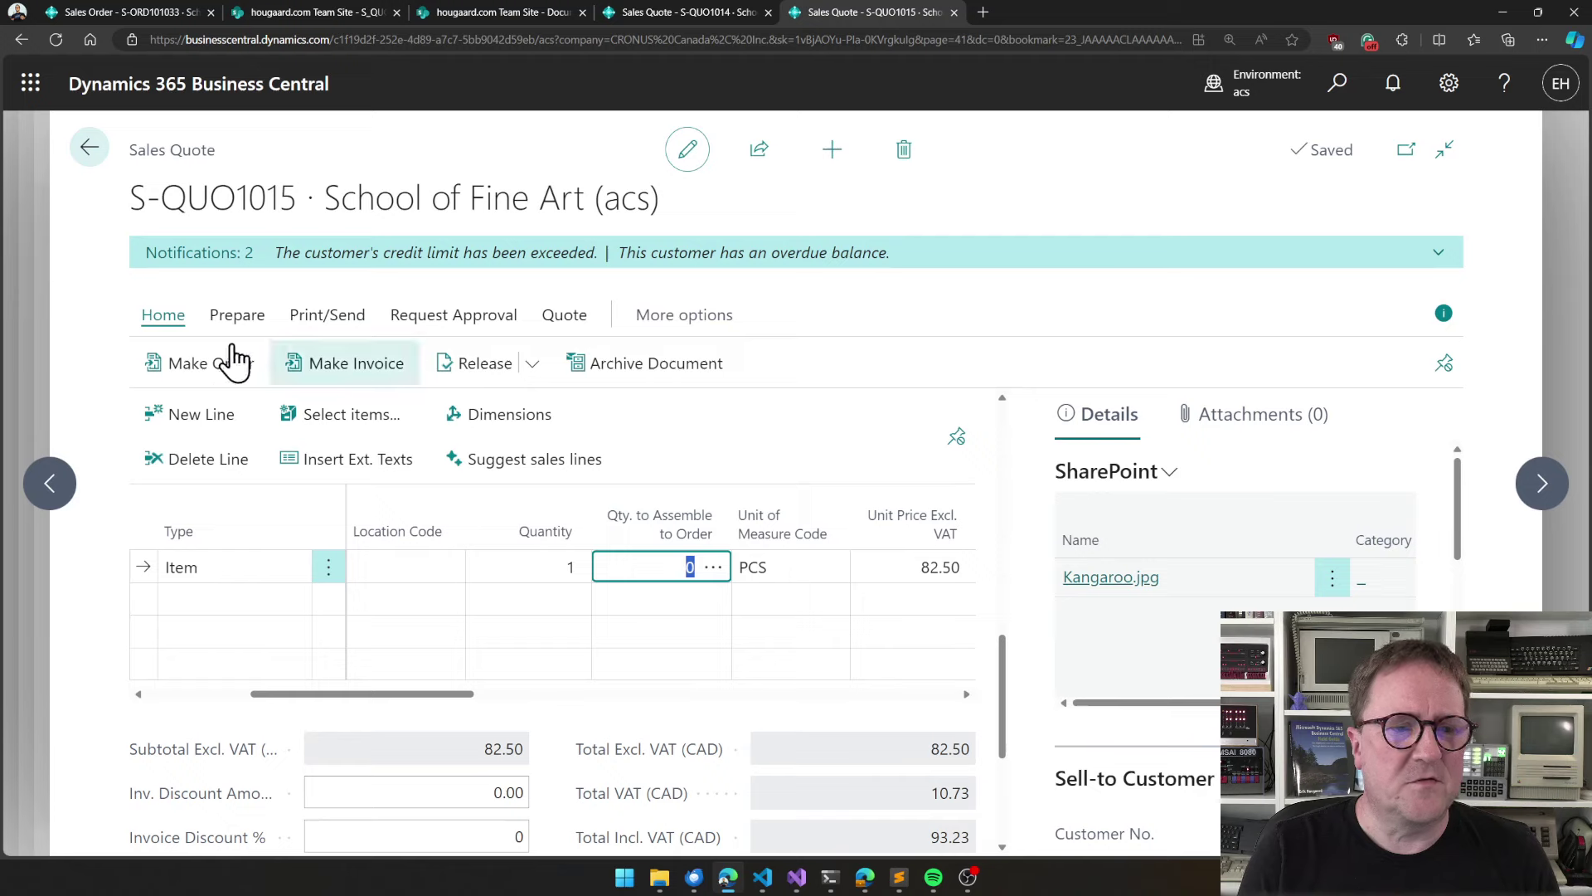
pyautogui.click(210, 365)
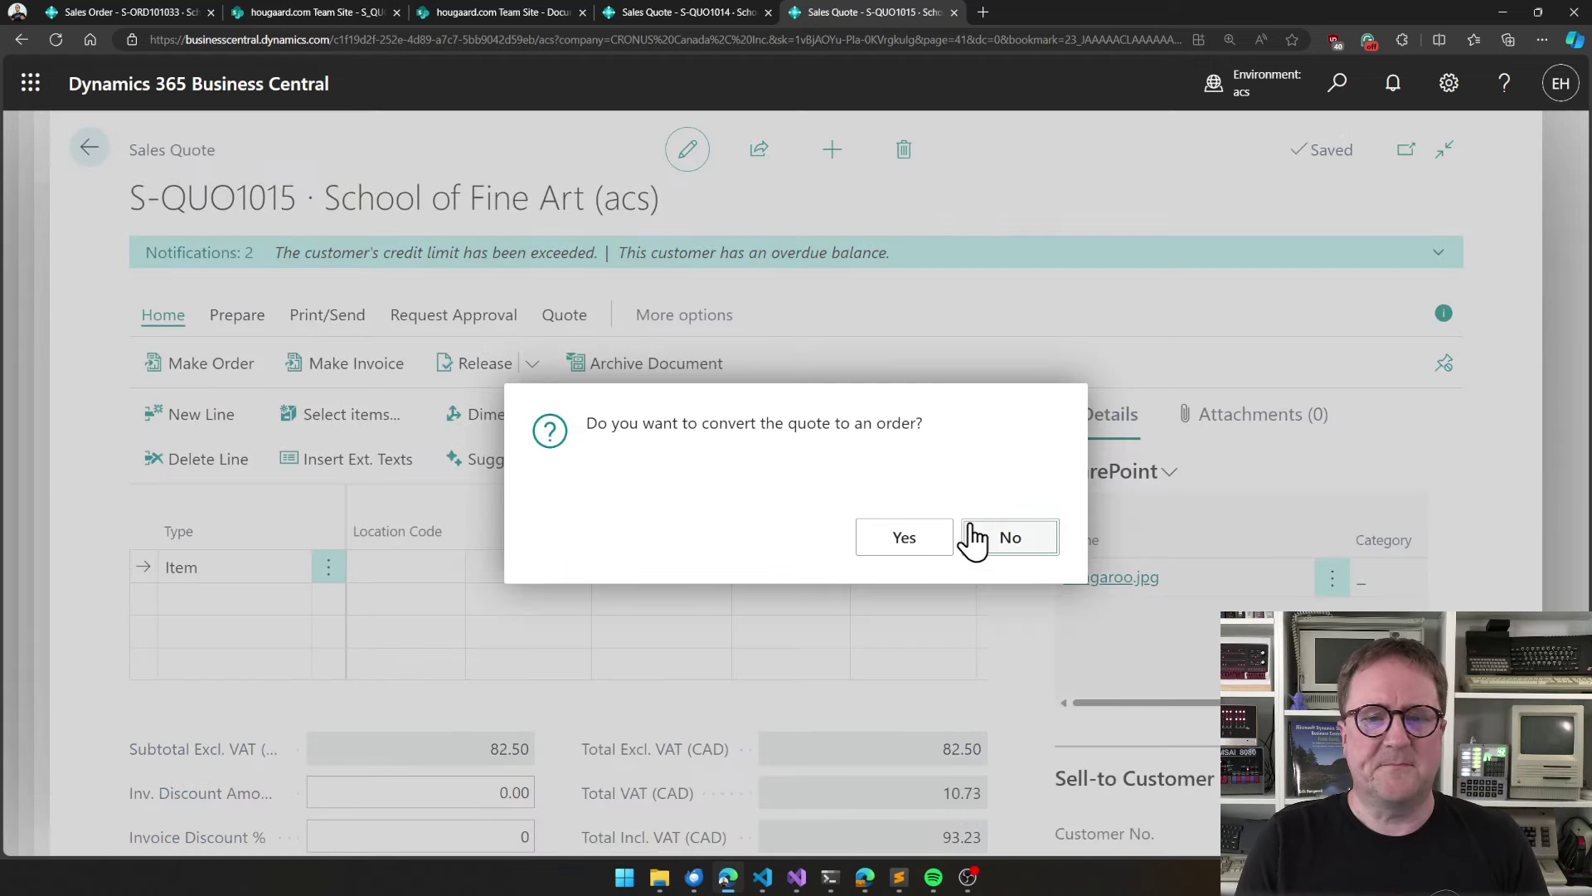
pyautogui.click(935, 541)
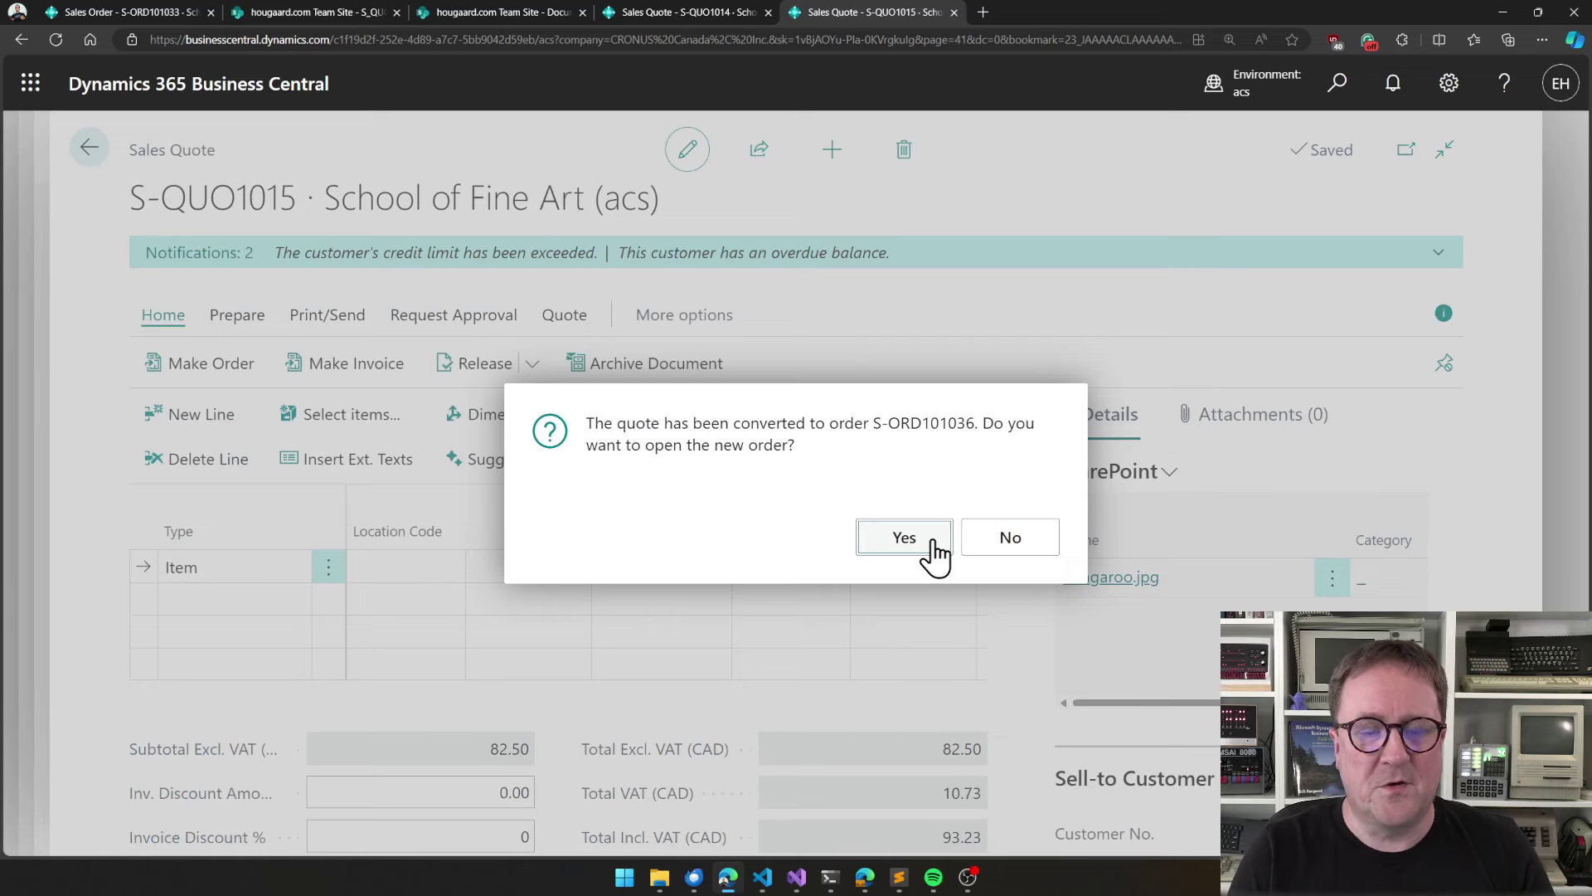
pyautogui.click(934, 540)
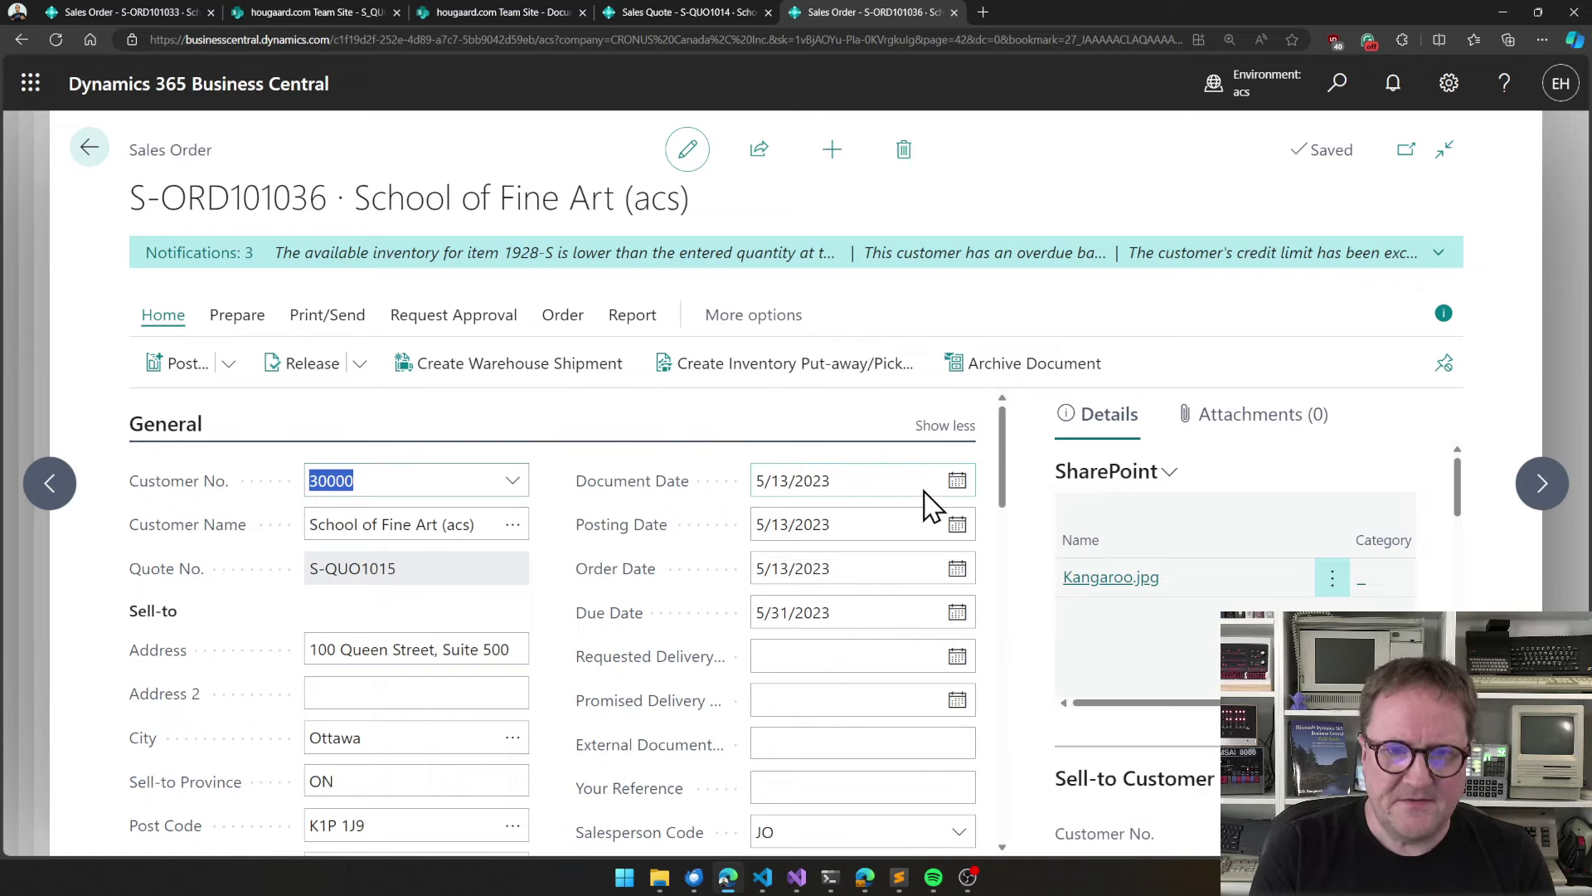
# Post the sales order and open the resulting posted sales invoice
pyautogui.press('F9')
pyautogui.click(881, 557)
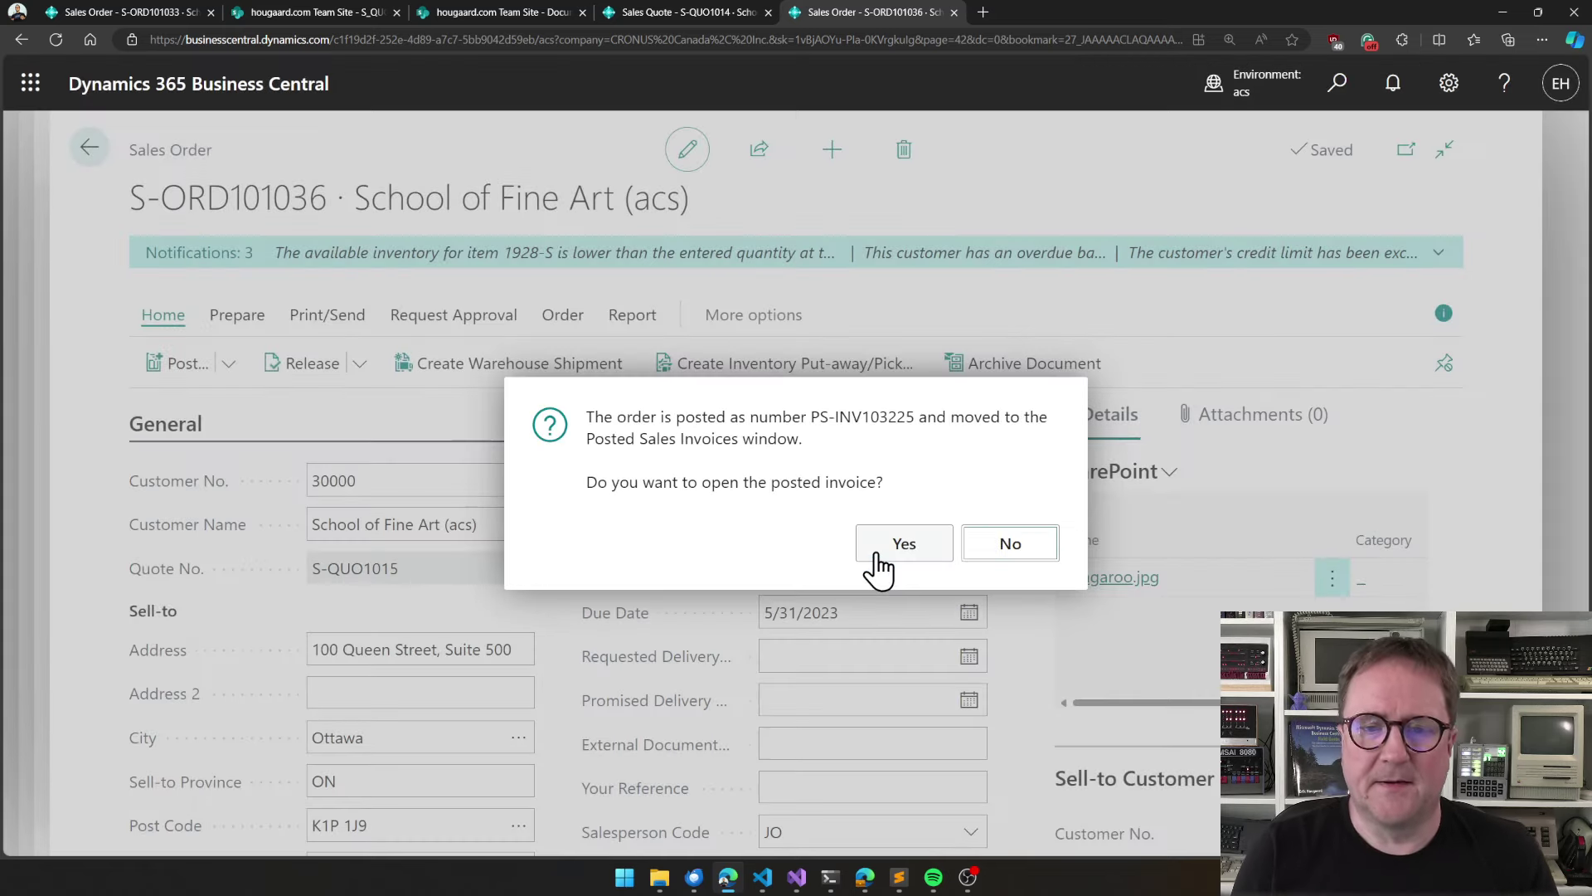
pyautogui.click(904, 564)
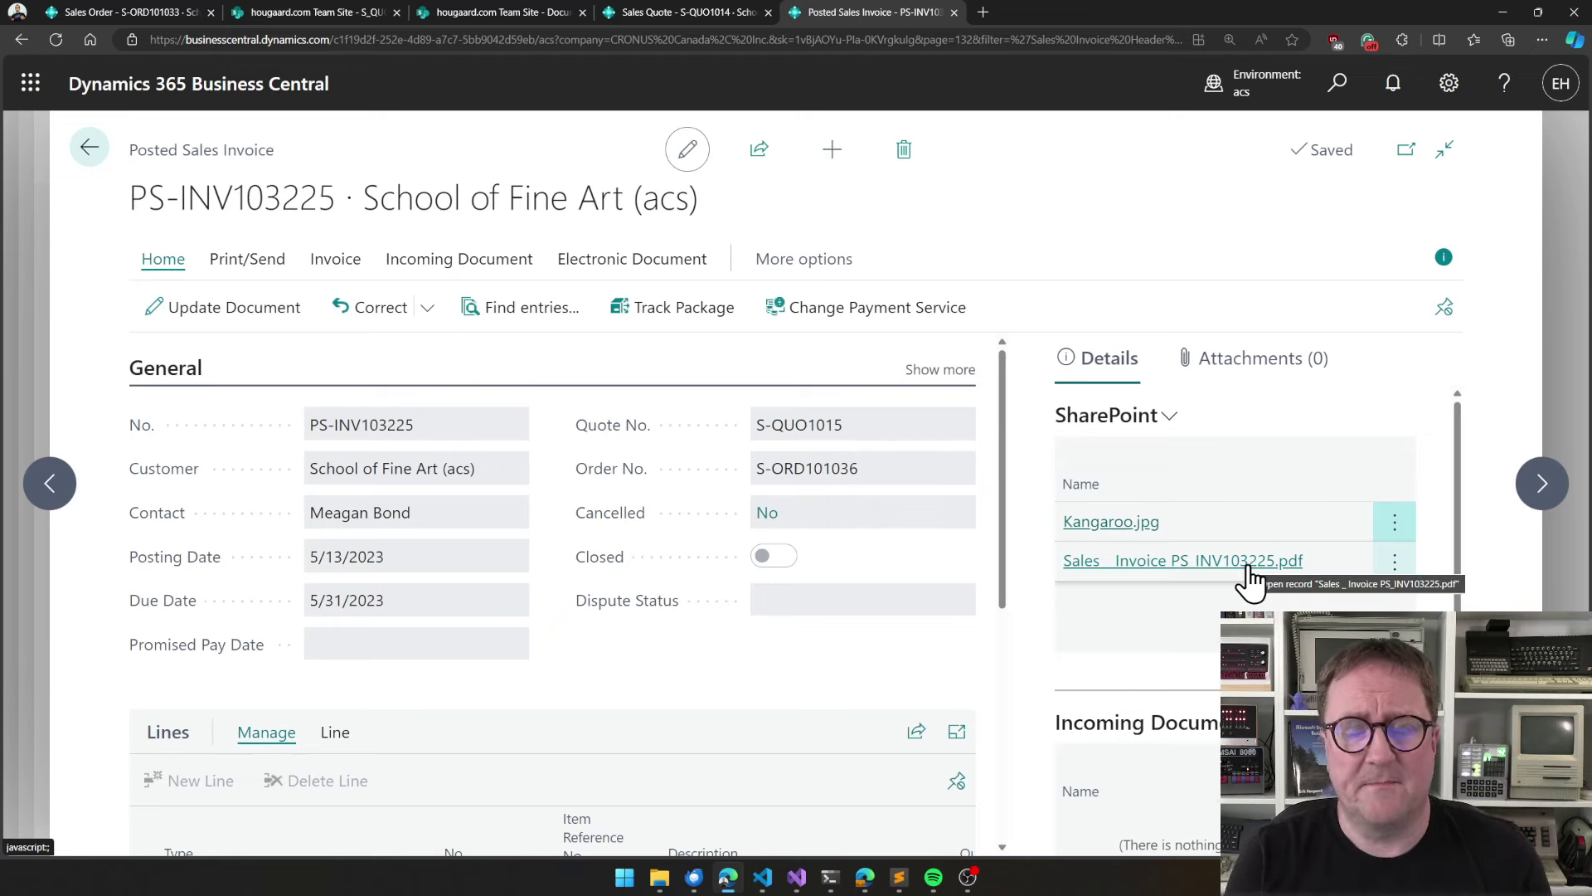
# Browse the posted invoice's folder on SharePoint to check its files, and return to the invoice
pyautogui.click(1058, 415)
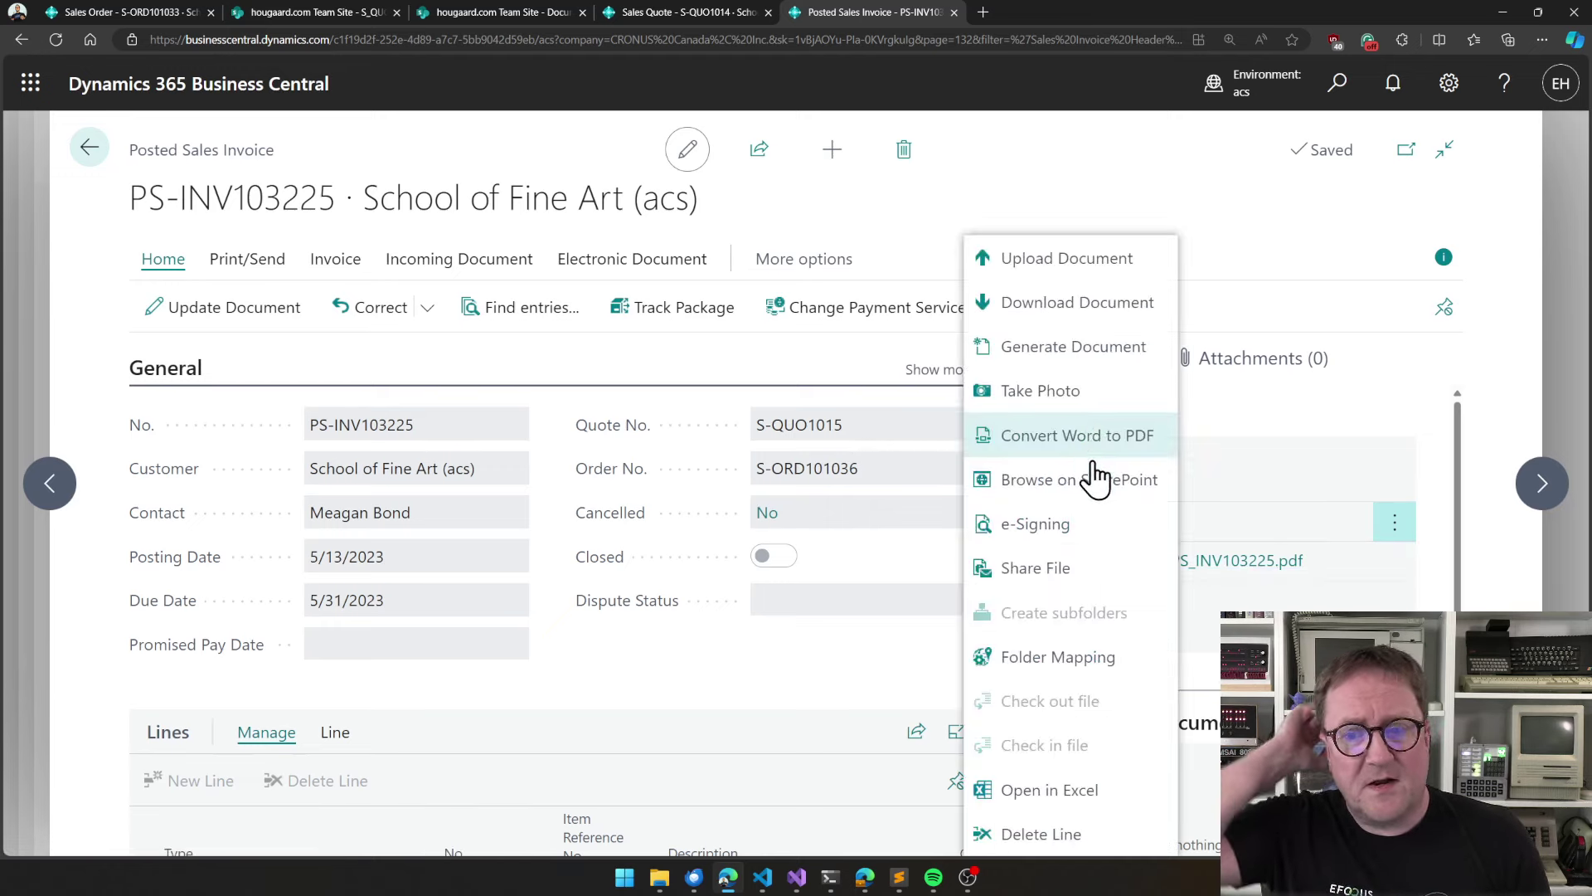
pyautogui.click(1080, 486)
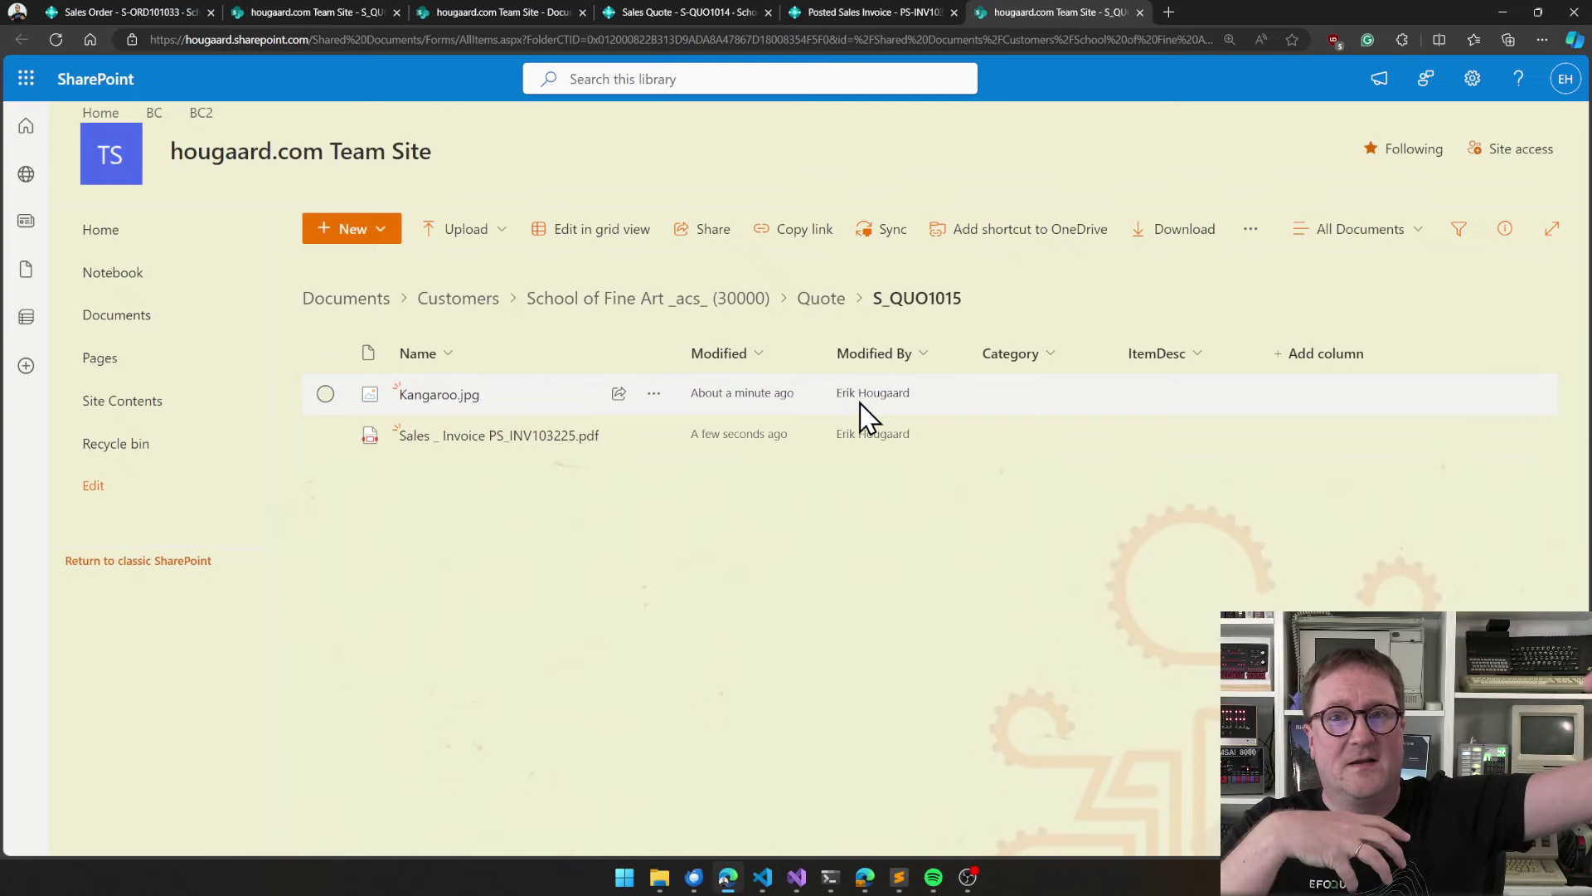
pyautogui.hotkey('ctrl', 'w')
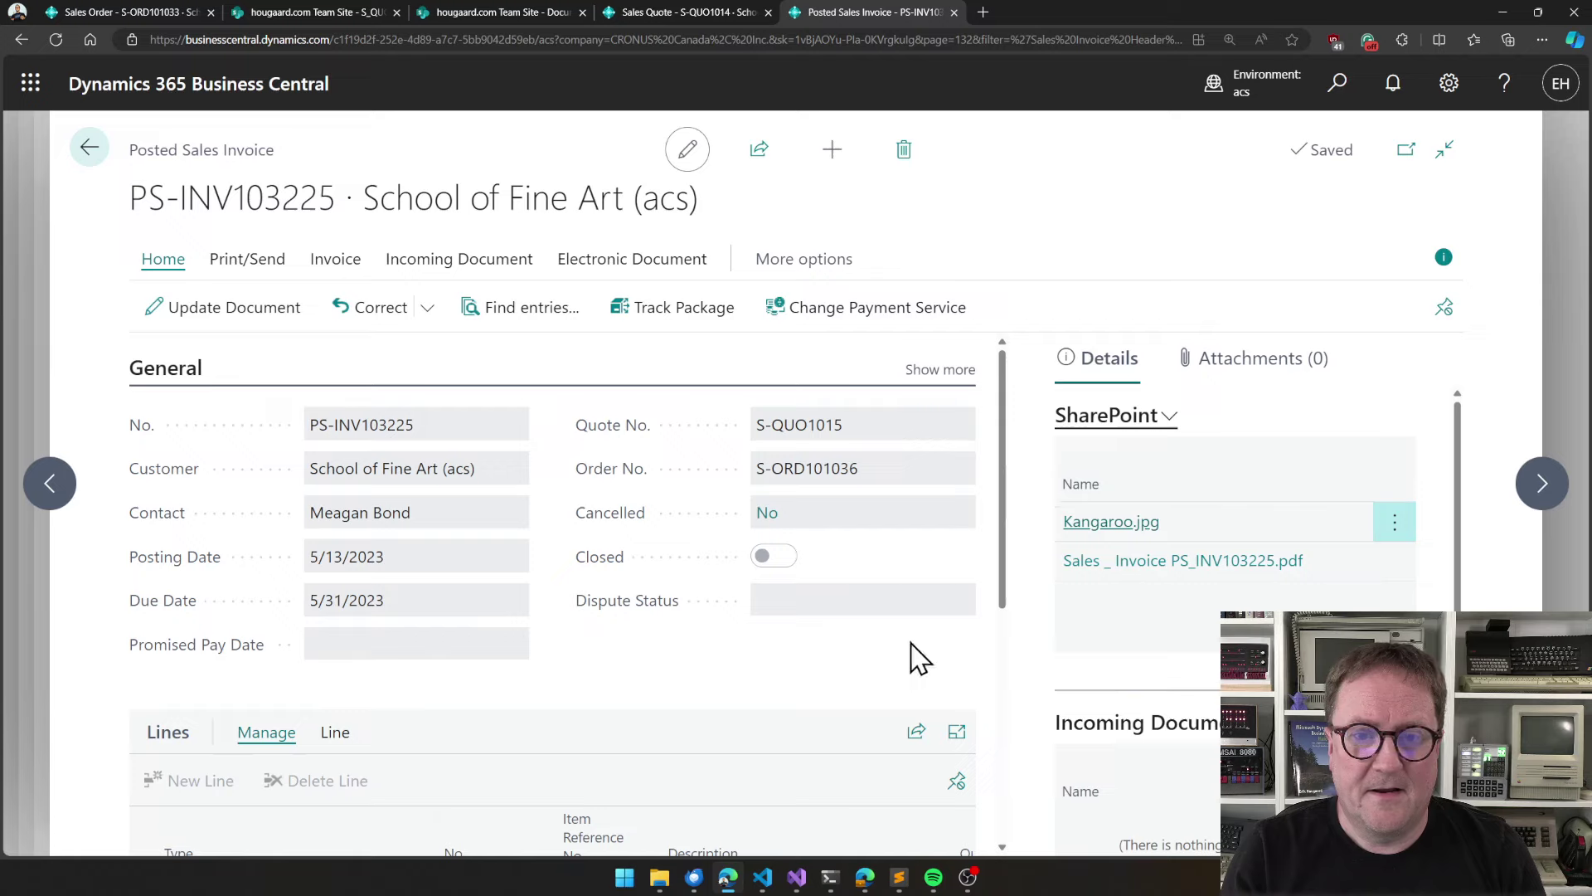
# Find the posted invoice's related G/L entries and check the SharePoint files linked to the individual ledger entries
pyautogui.click(520, 319)
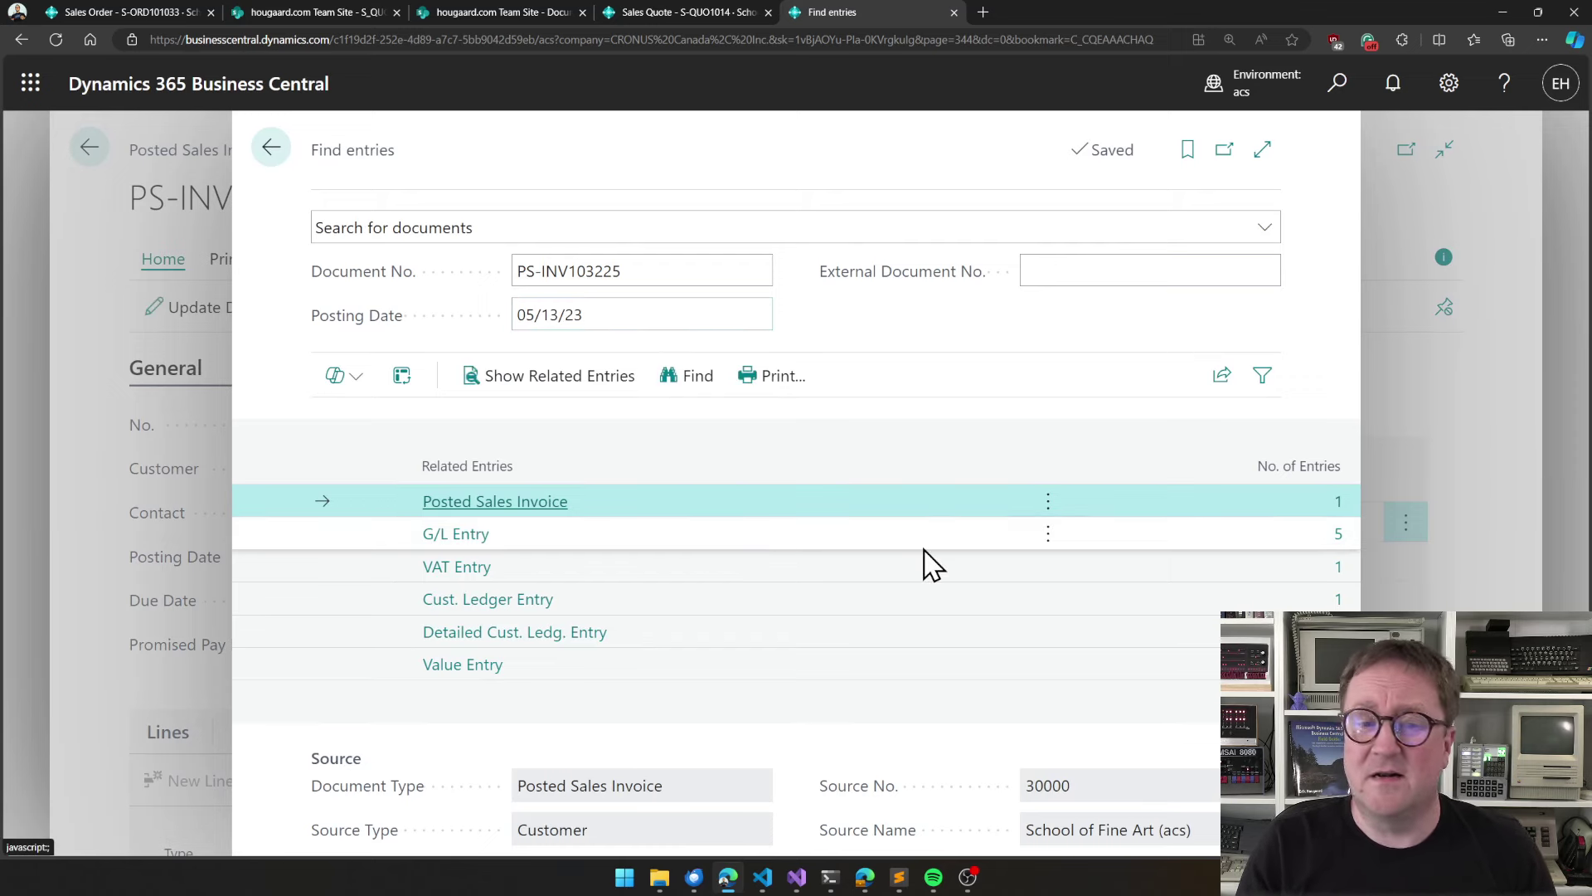
pyautogui.click(1339, 536)
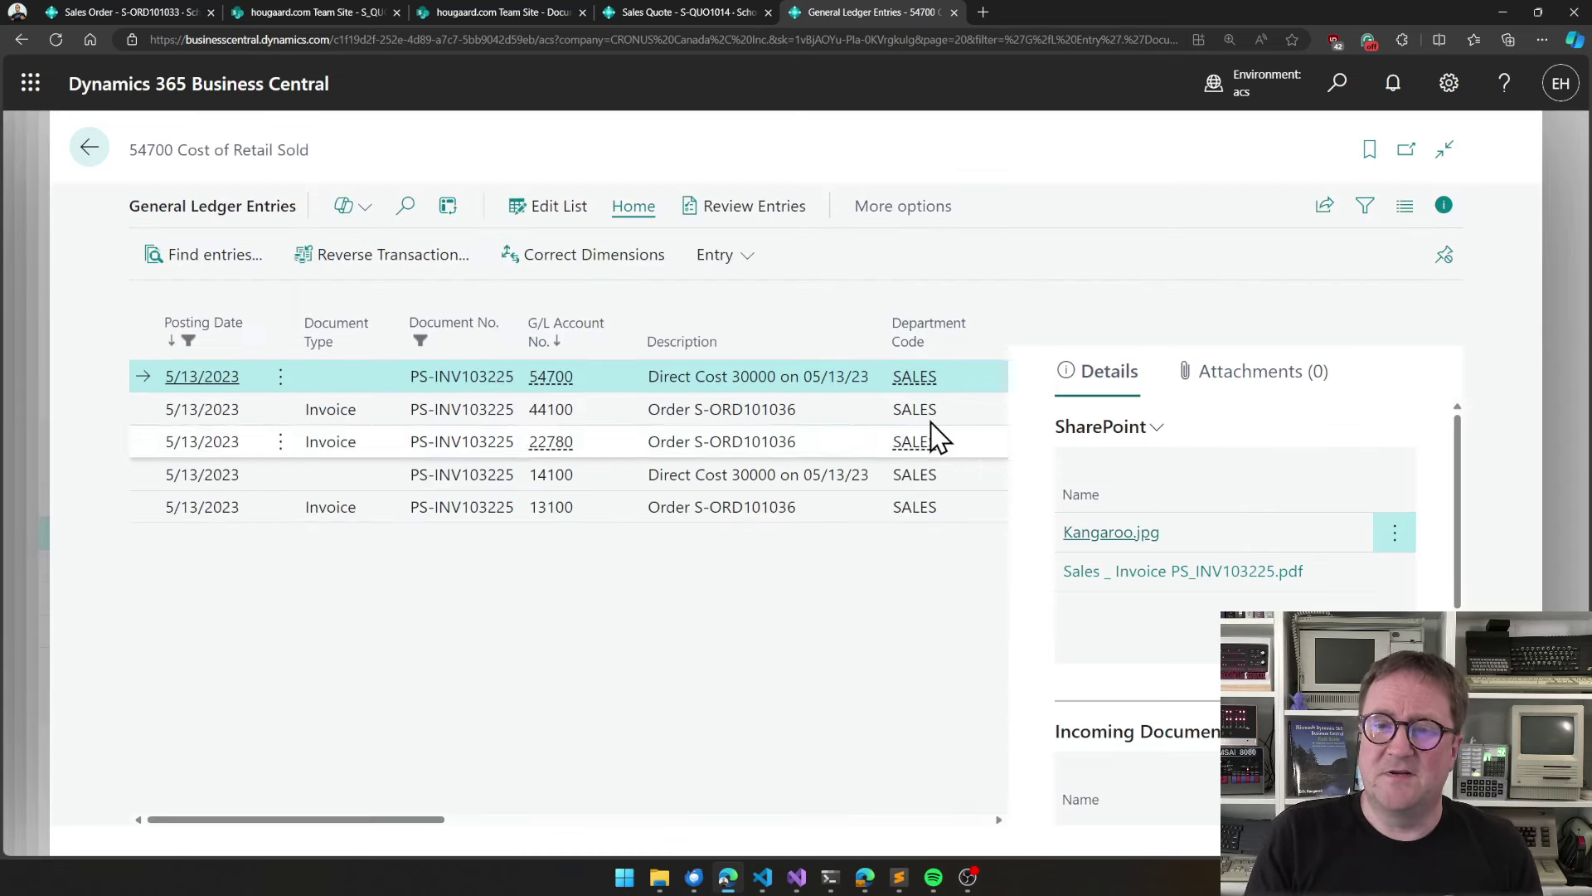
pyautogui.click(811, 413)
pyautogui.click(833, 442)
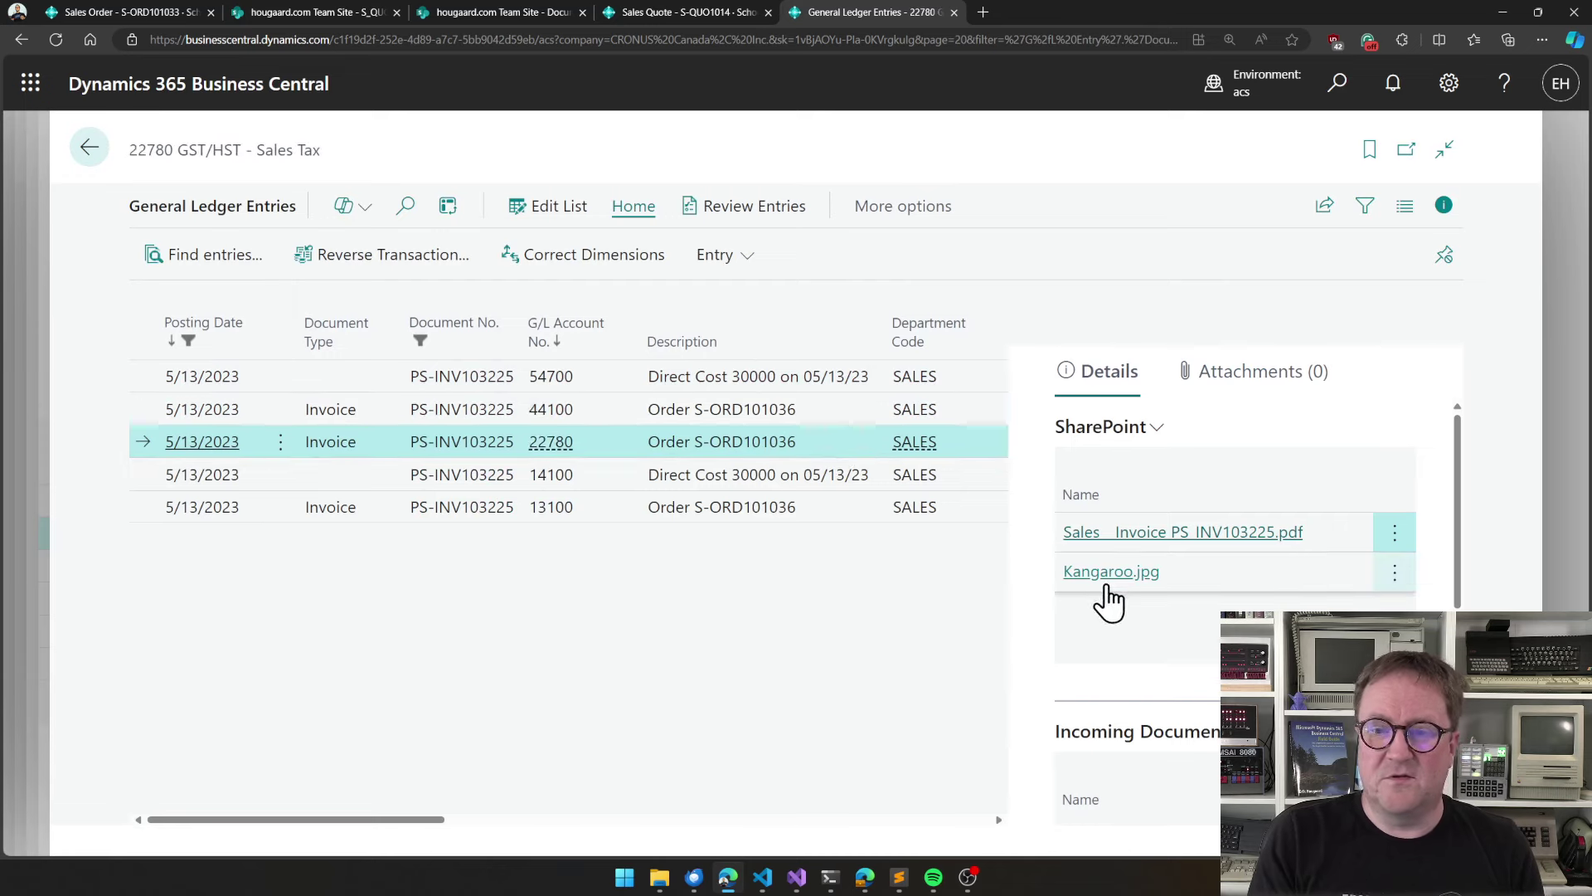
pyautogui.click(834, 475)
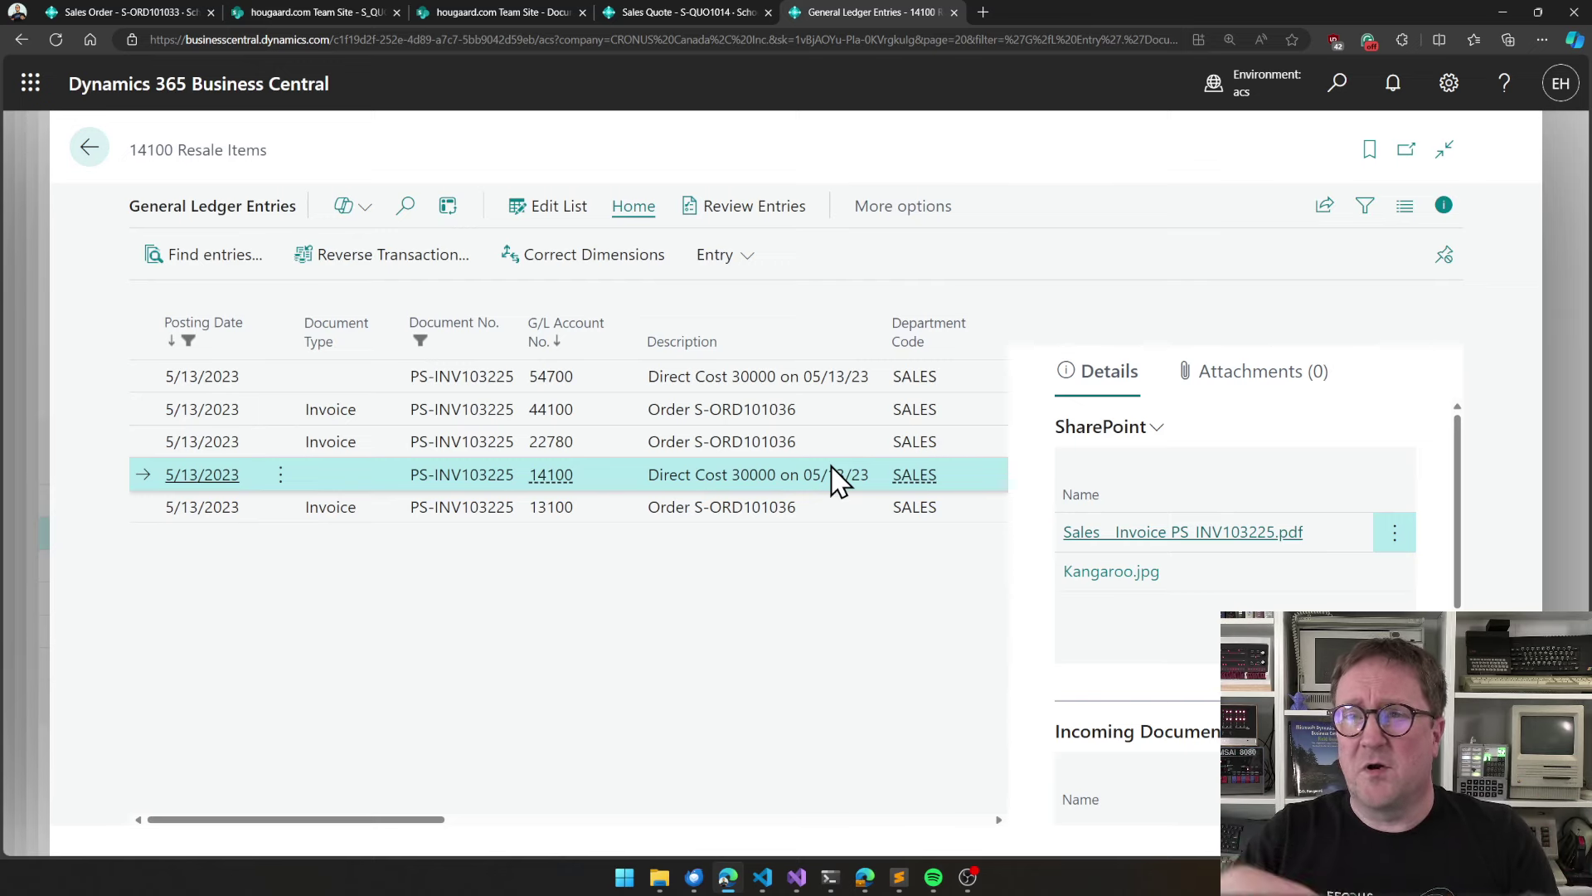
pyautogui.click(829, 520)
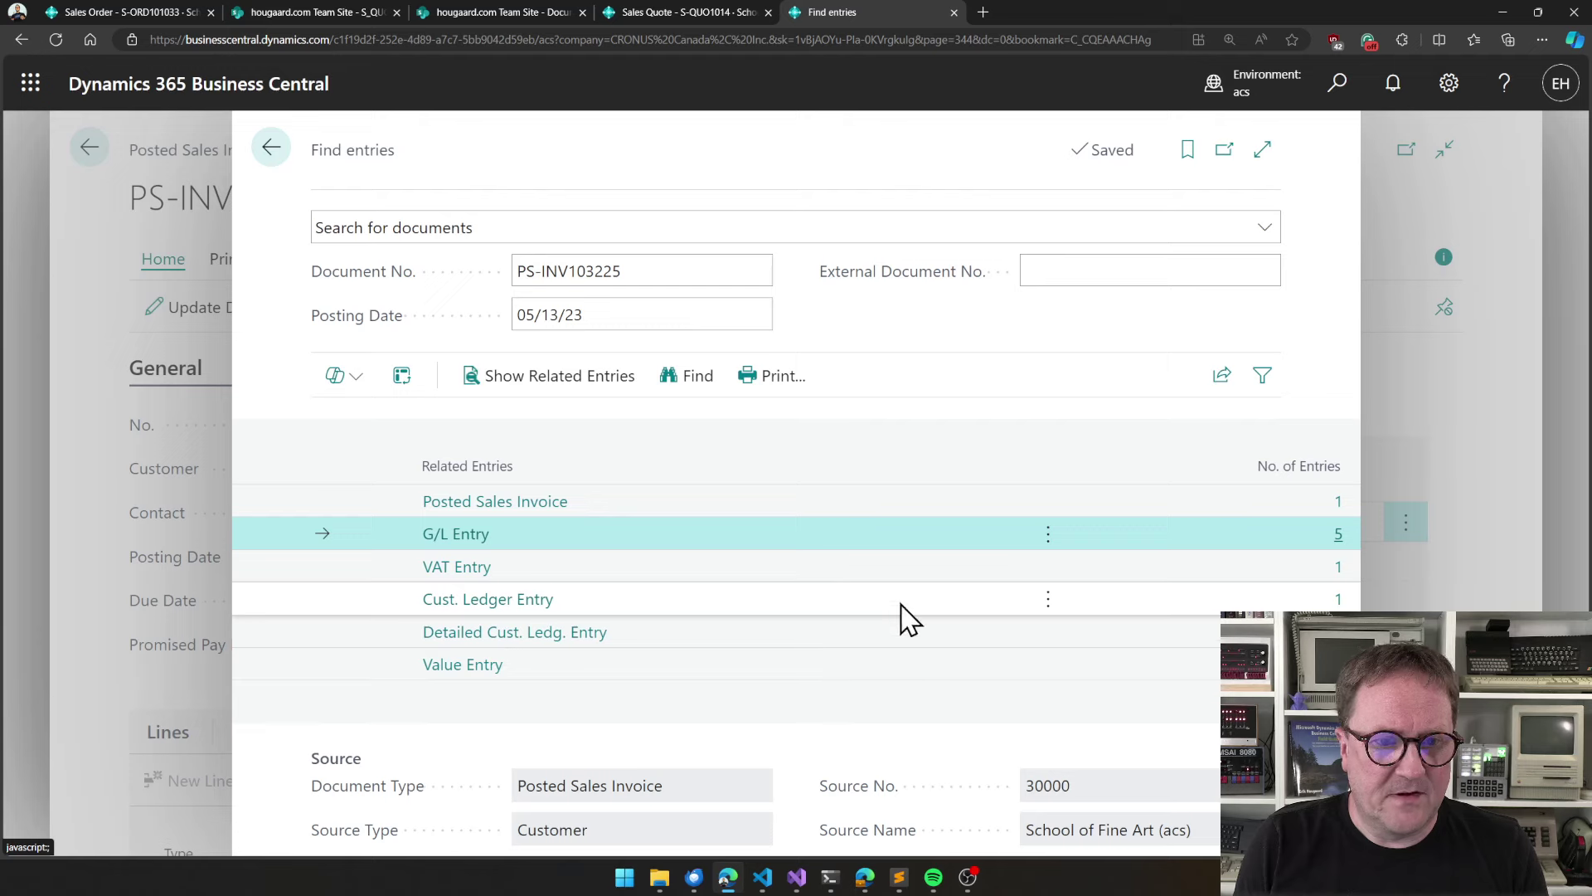
# Check the SharePoint files on the invoice's customer ledger entry, and return to the SharePoint Table Mapping list
pyautogui.click(1337, 600)
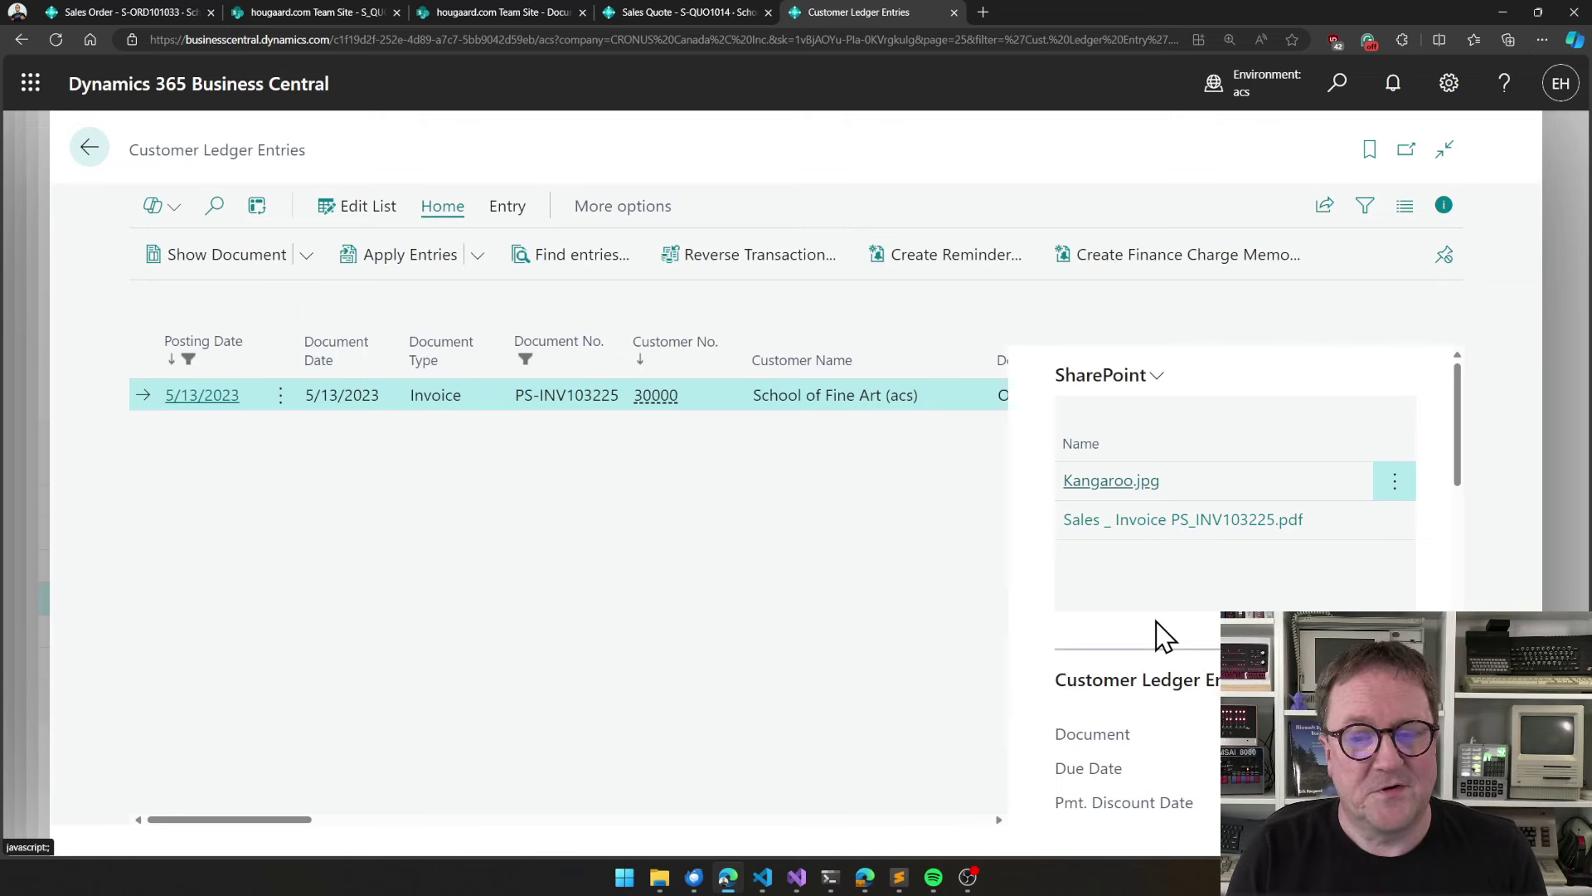
pyautogui.hotkey('alt', 'Left')
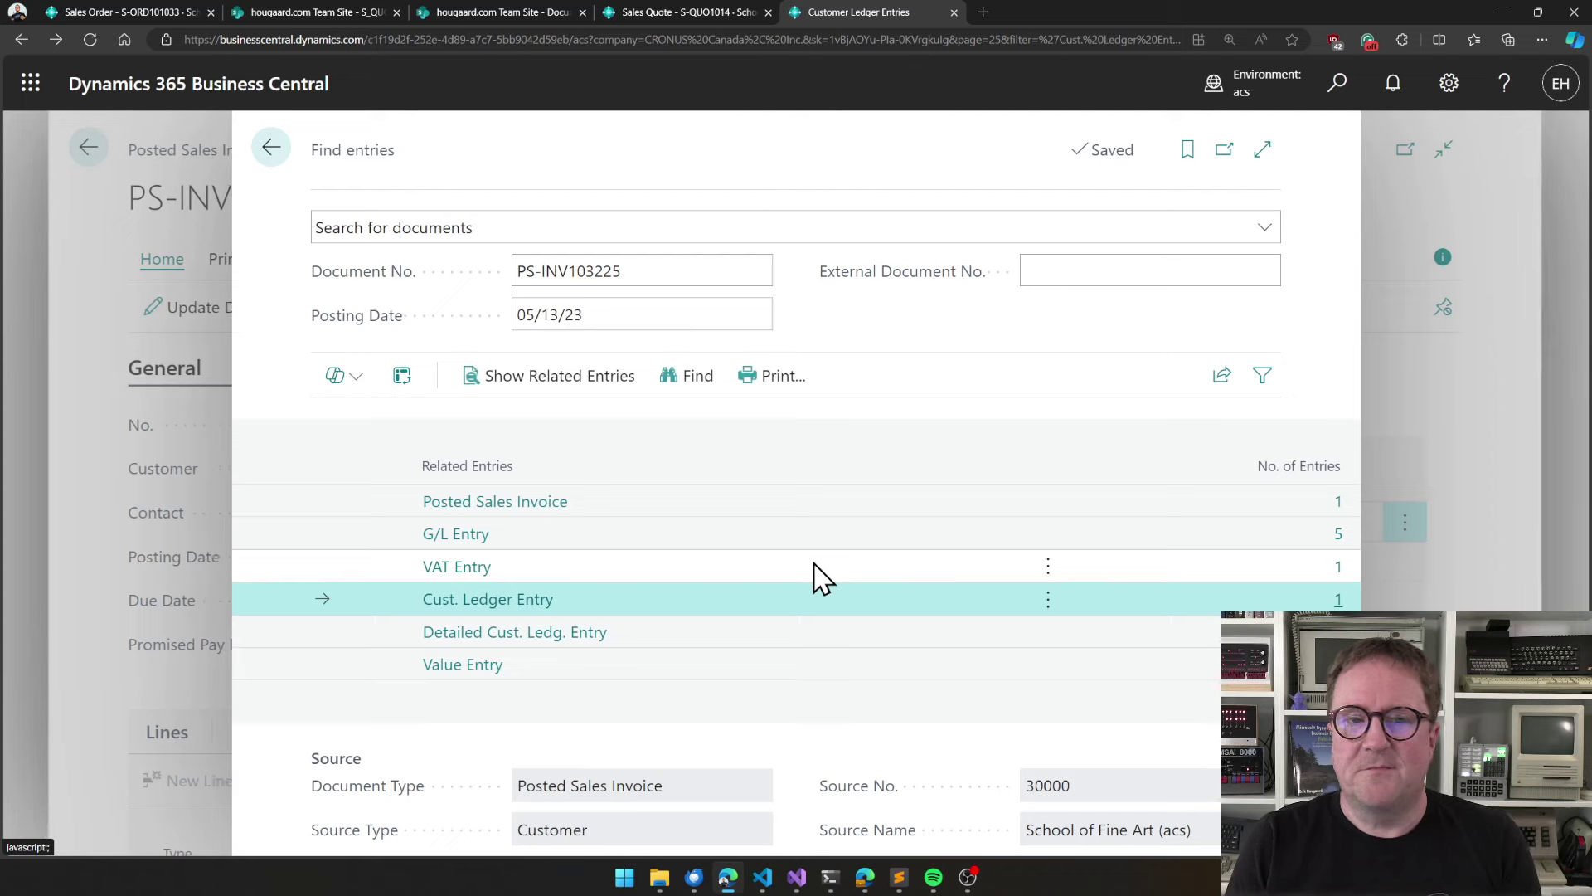
pyautogui.hotkey('alt', 'Left')
pyautogui.hotkey('alt', 'Left')
pyautogui.hotkey('alt', 'Left')
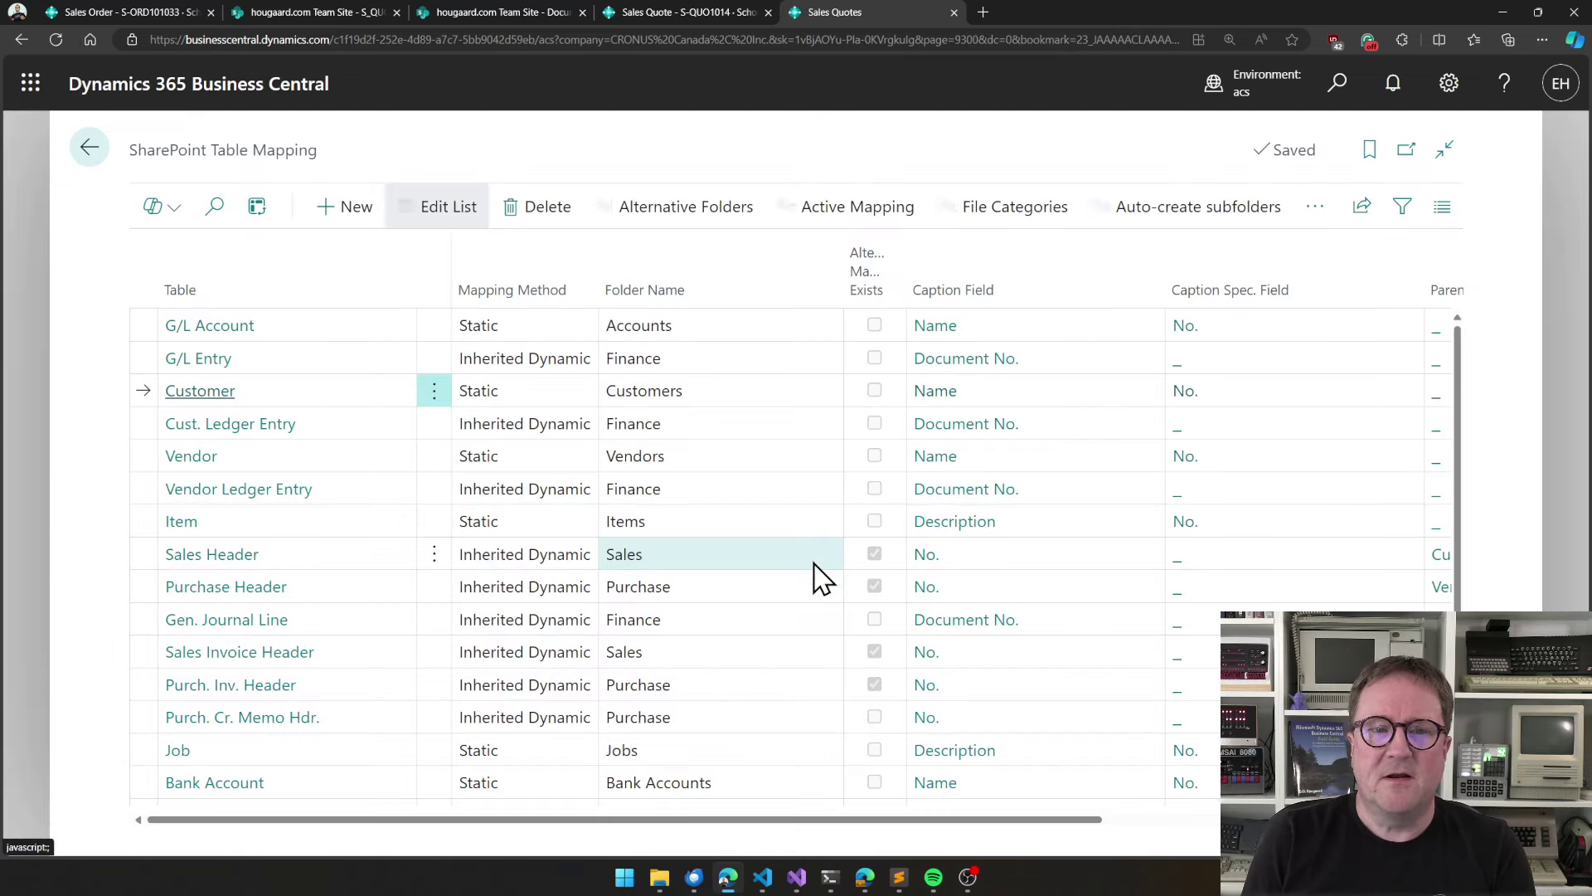